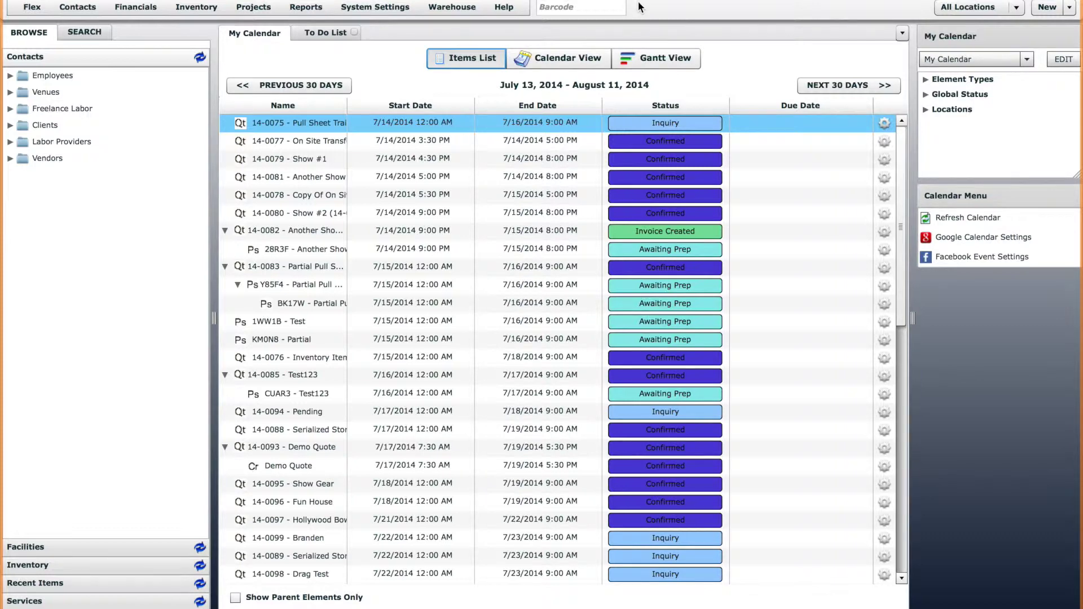
# Open the third listed employee's contact record and view its invoices, manifests and pull sheets.
pyautogui.click(11, 76)
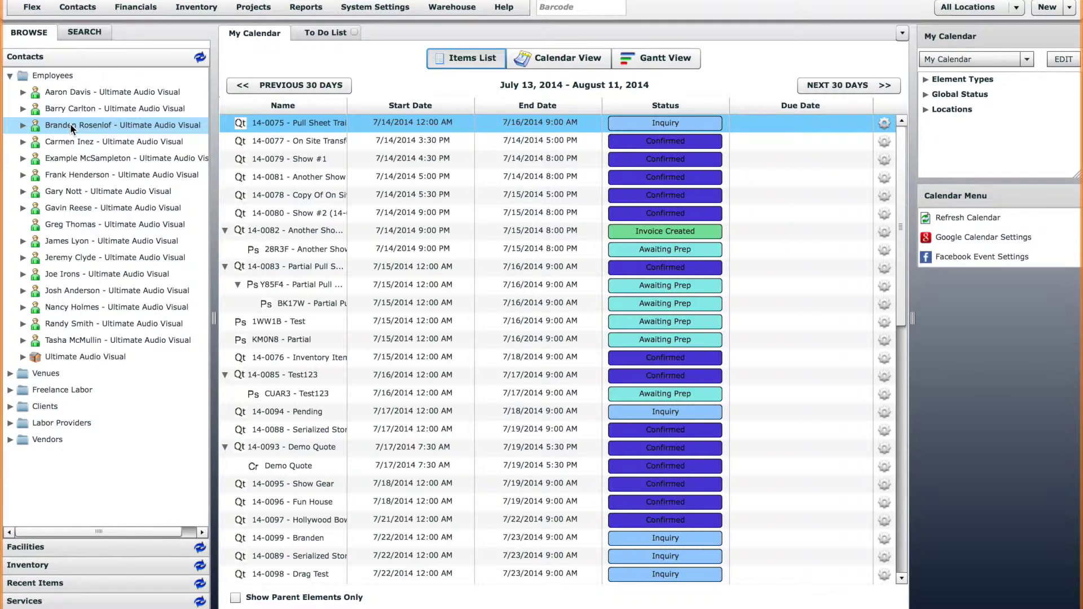
pyautogui.doubleClick(70, 123)
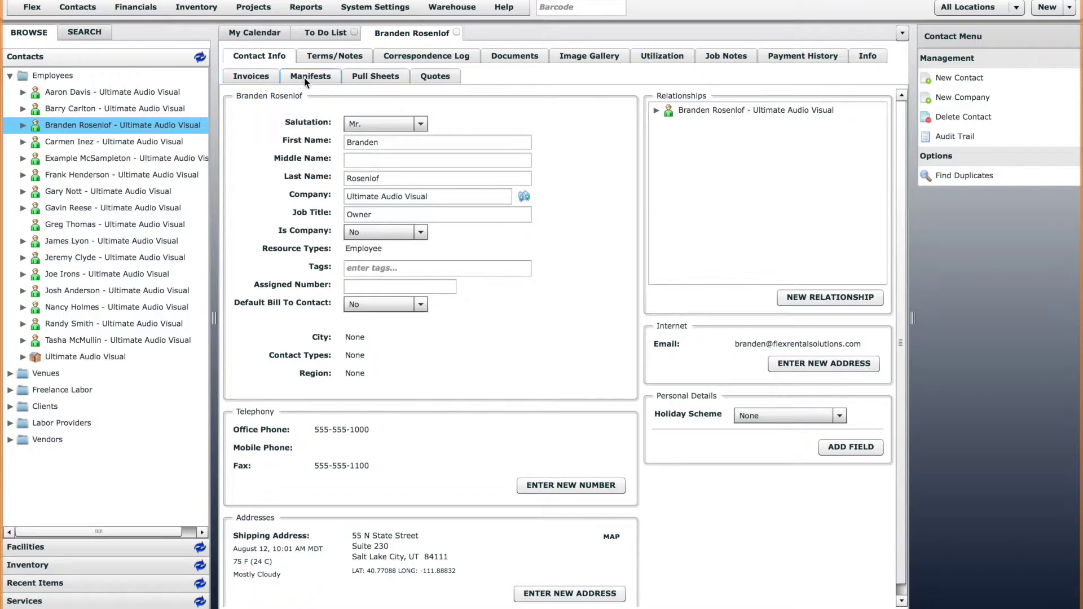
pyautogui.click(259, 77)
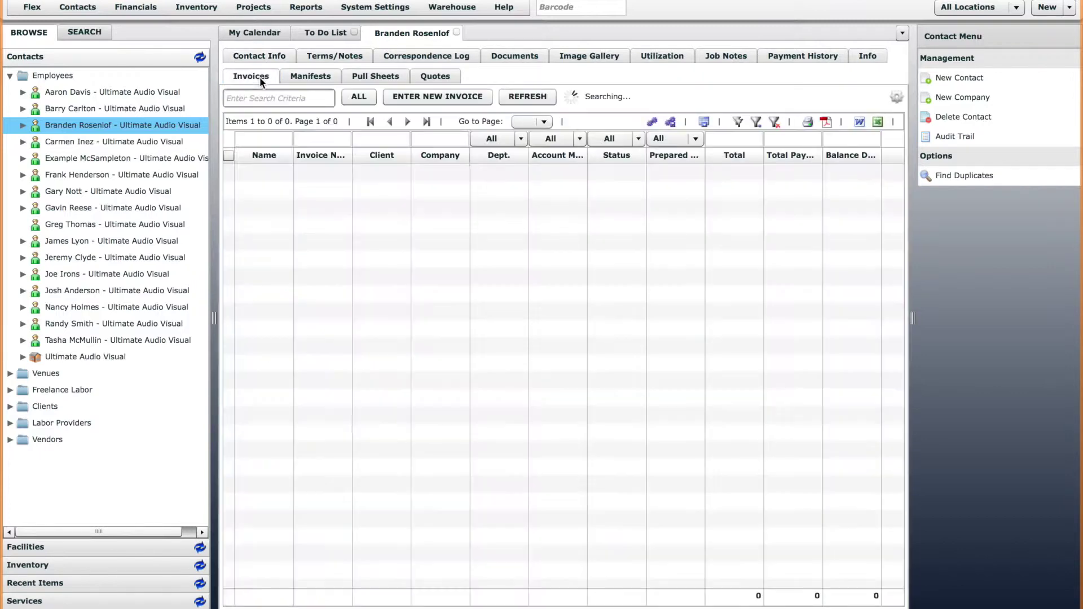
pyautogui.click(302, 77)
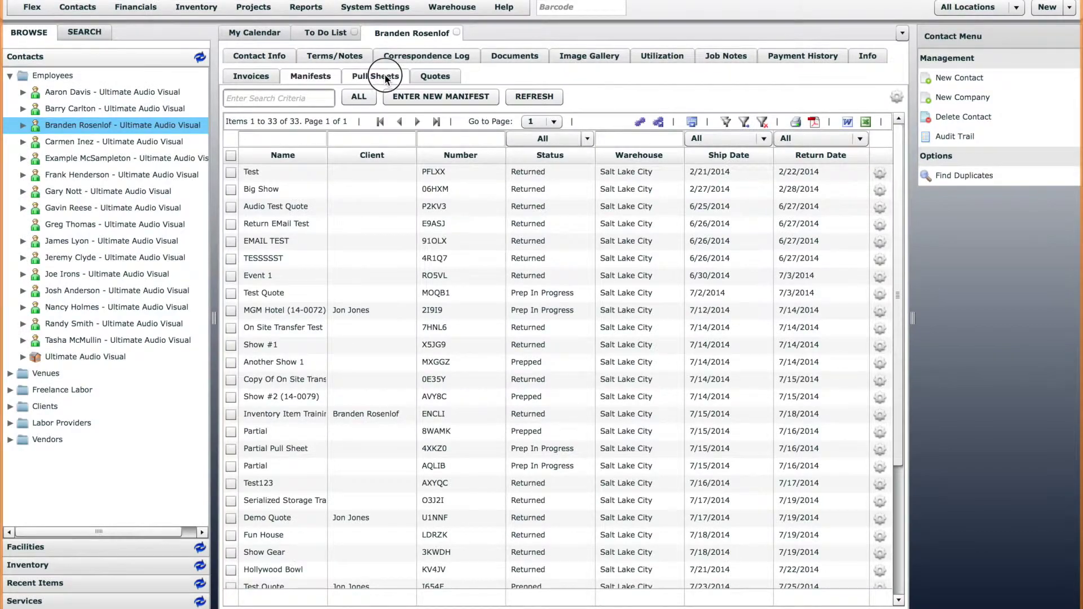
pyautogui.click(375, 76)
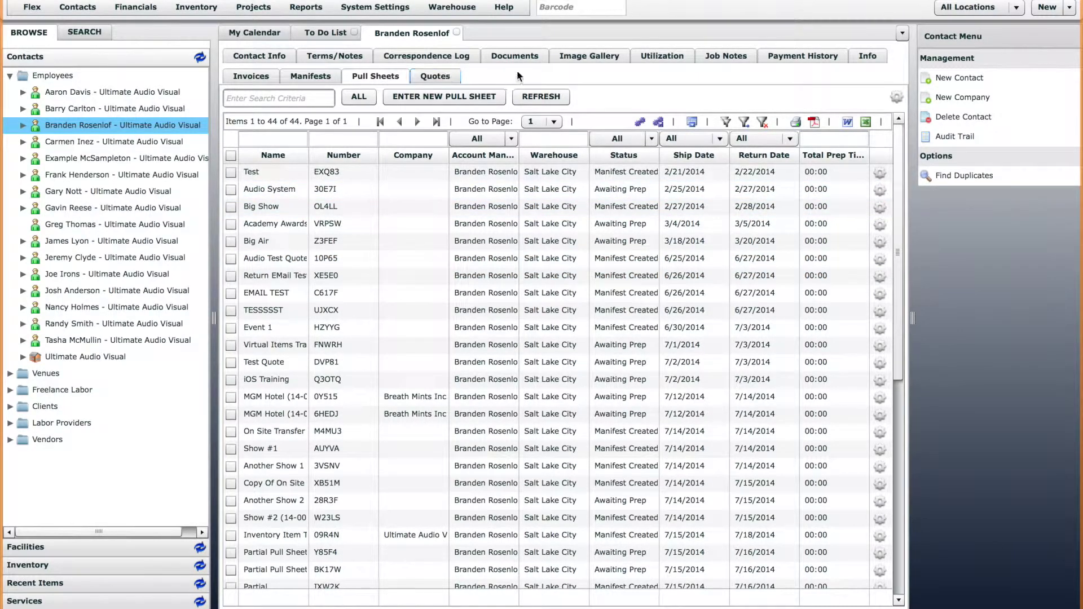
# View the Info section of the employee's record and examine its Delta Skymiles Number field.
pyautogui.click(878, 55)
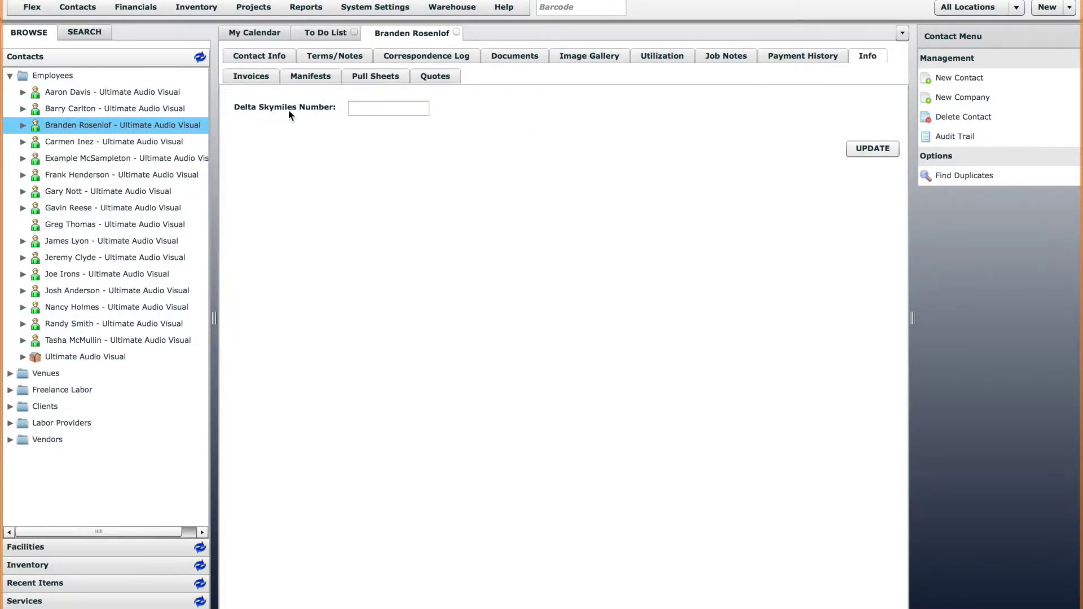
pyautogui.click(375, 108)
pyautogui.click(492, 161)
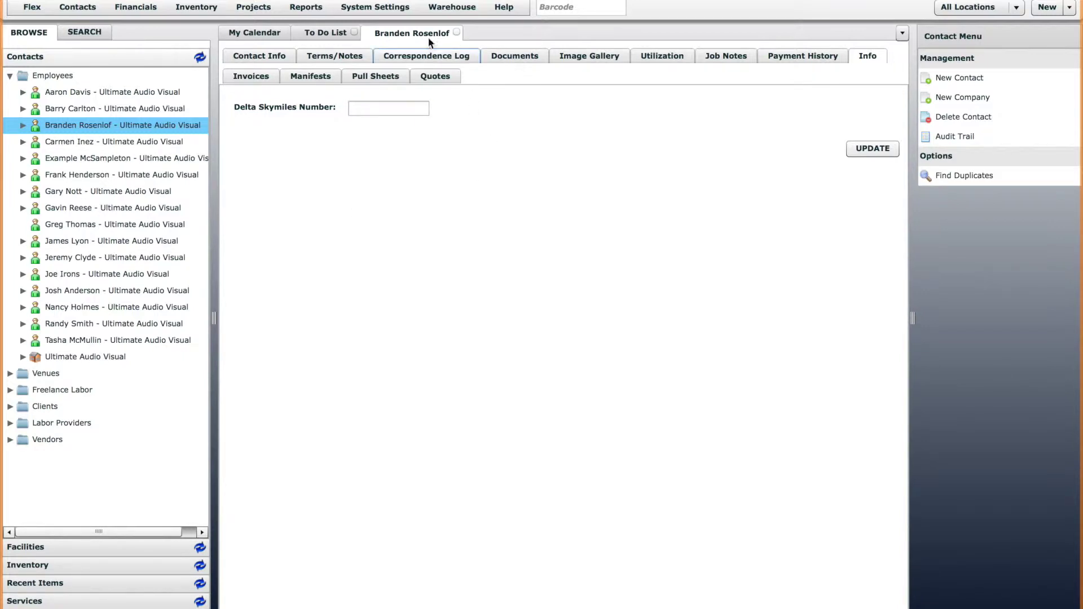
# Open the Delta Skymiles Number definition from the Custom Fields system settings.
pyautogui.click(395, 12)
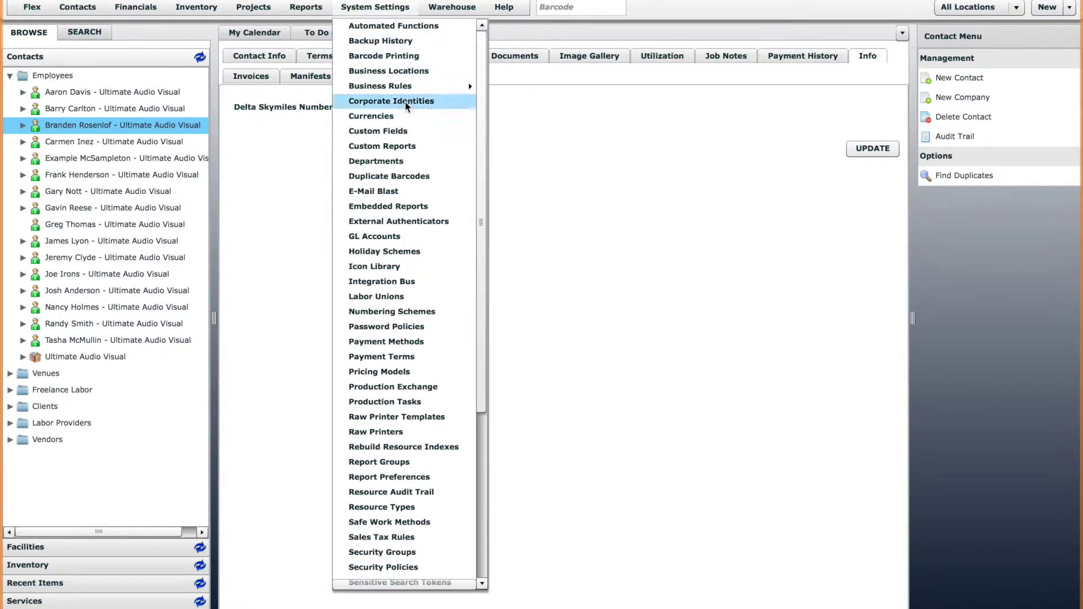
pyautogui.click(404, 133)
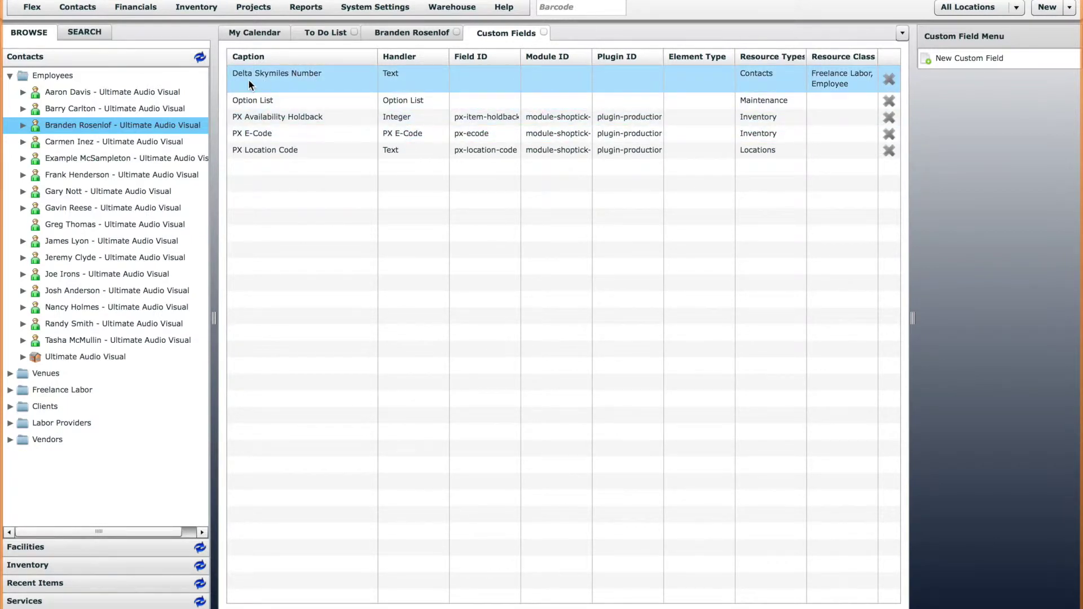
pyautogui.doubleClick(330, 82)
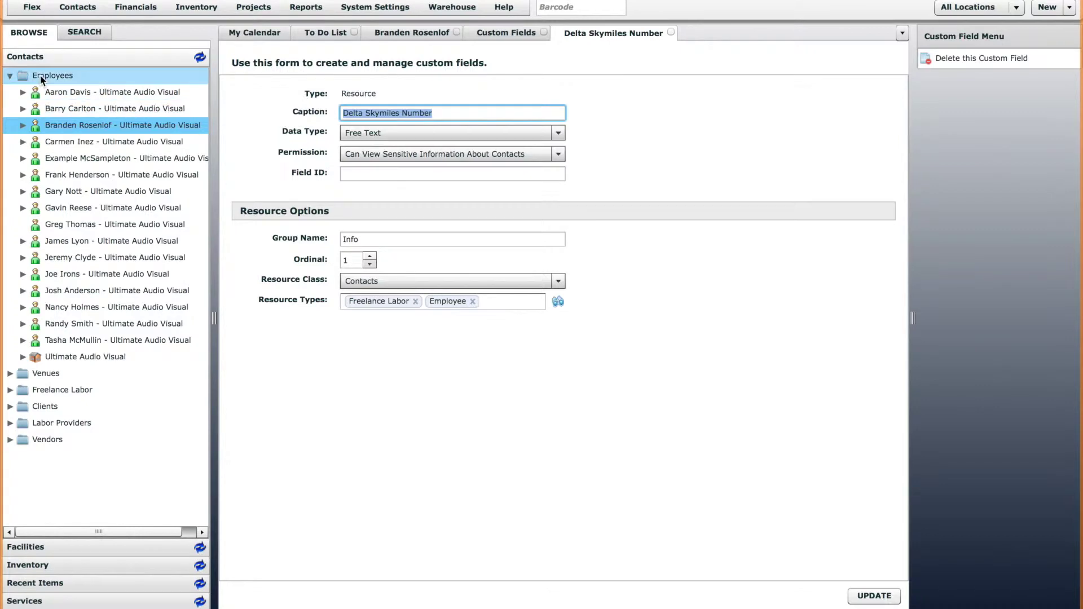
# Check the Breath Mints Inc. client contact's record for the Info section and close the record.
pyautogui.click(10, 407)
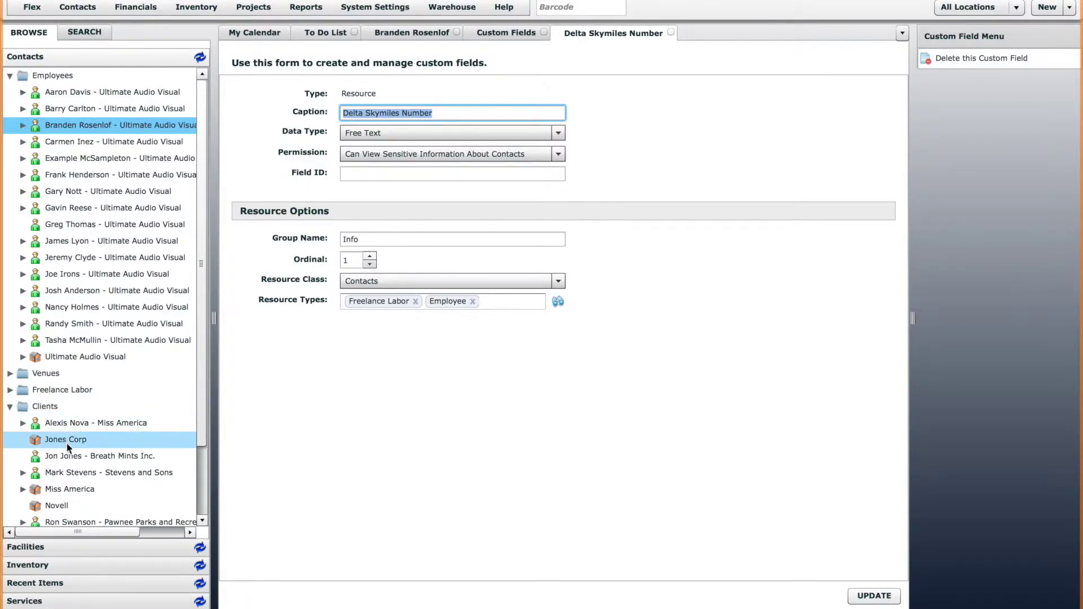
pyautogui.doubleClick(65, 458)
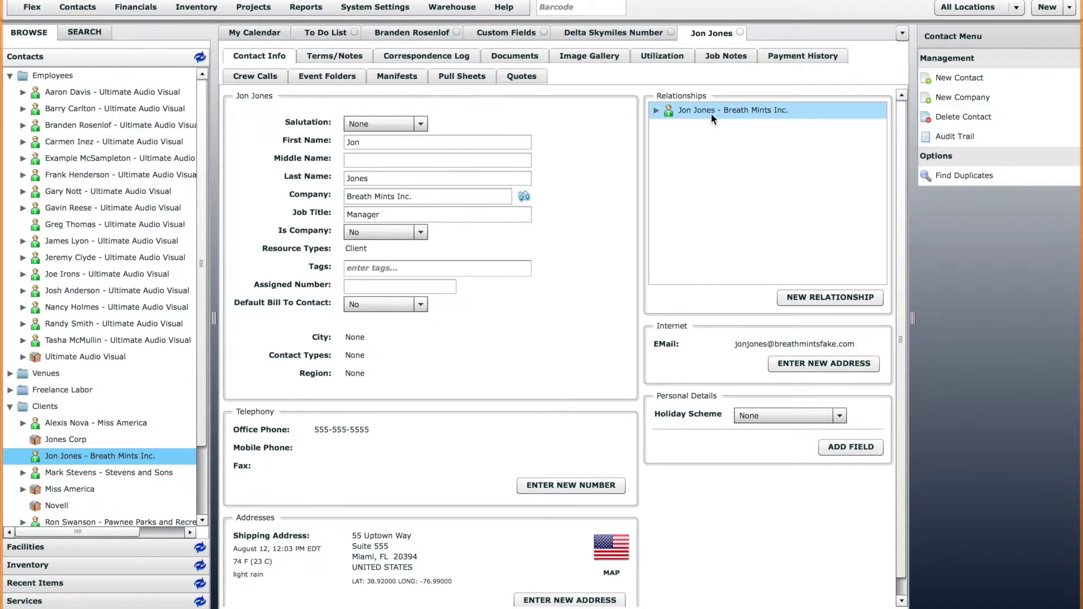
pyautogui.click(740, 31)
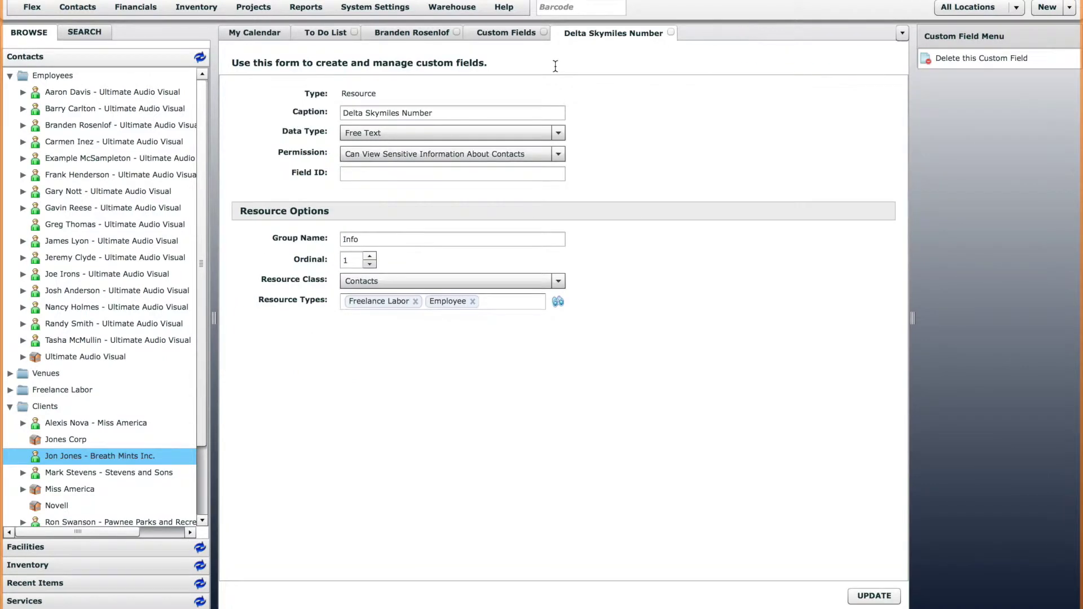
# Compare the custom field's caption and data type with the Delta Skymiles Number entry box on the employee's record.
pyautogui.click(443, 110)
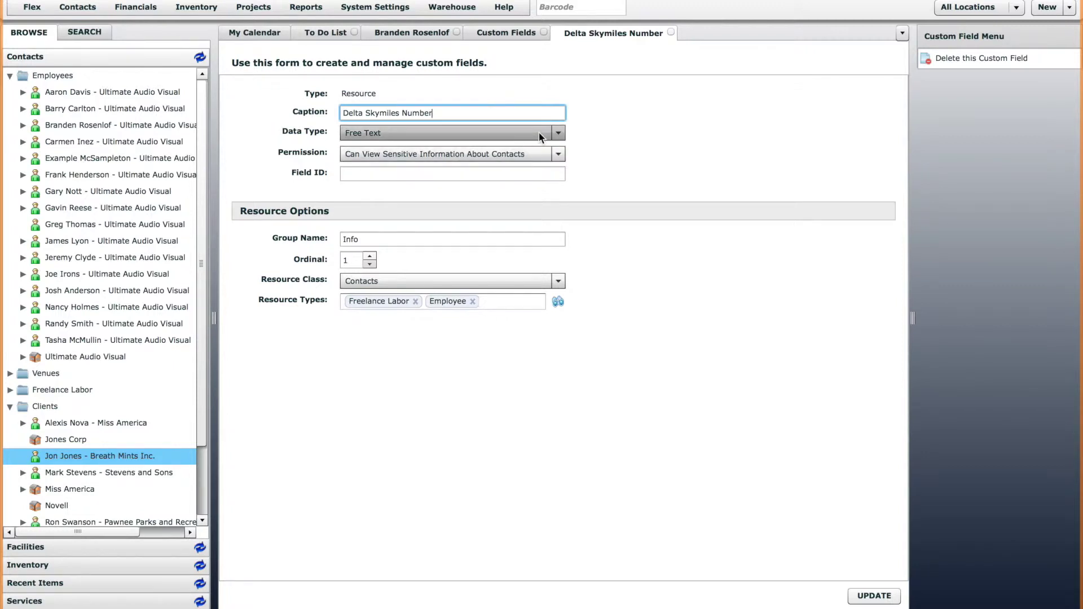
pyautogui.click(411, 33)
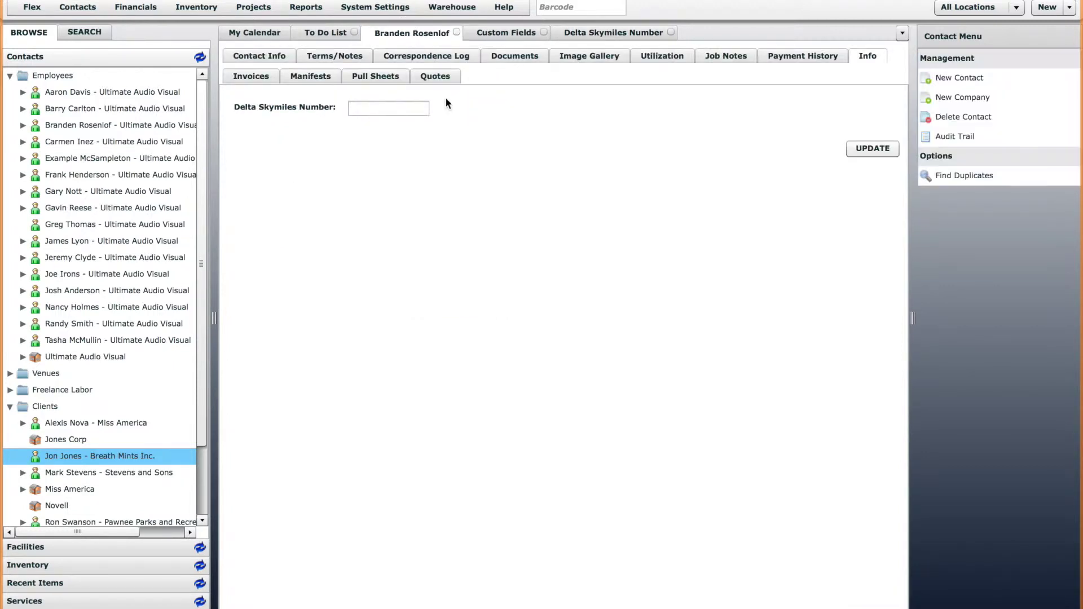
pyautogui.click(361, 110)
pyautogui.click(610, 32)
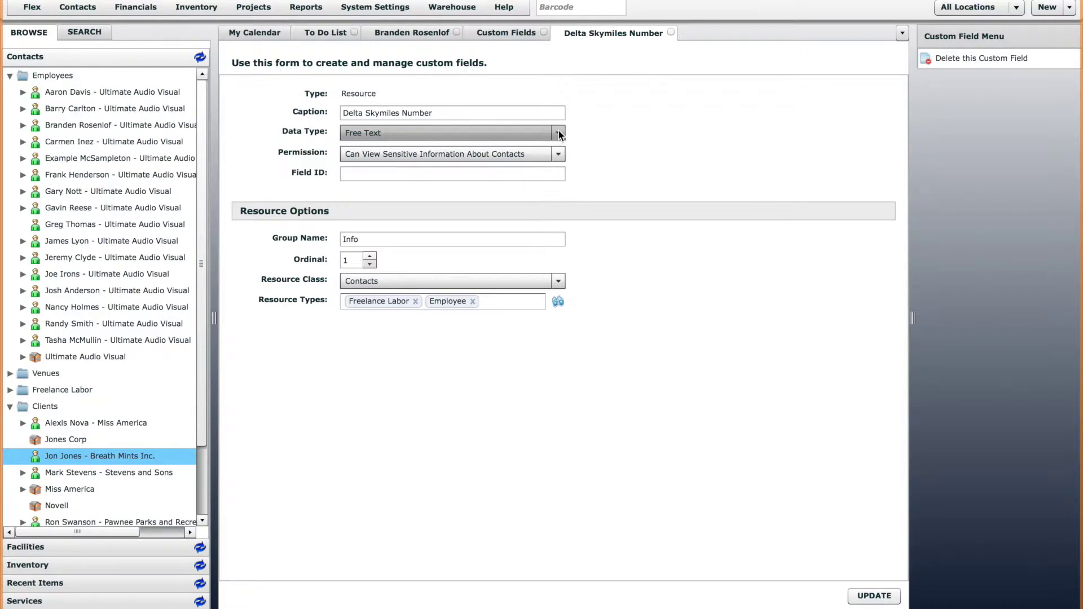
pyautogui.click(437, 33)
pyautogui.click(416, 109)
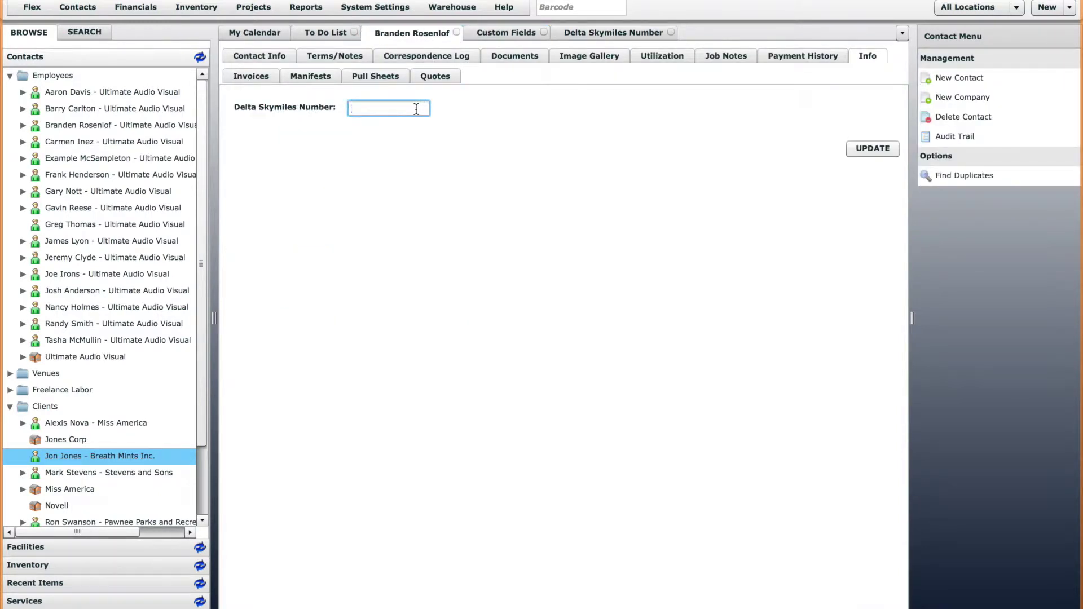
pyautogui.click(601, 33)
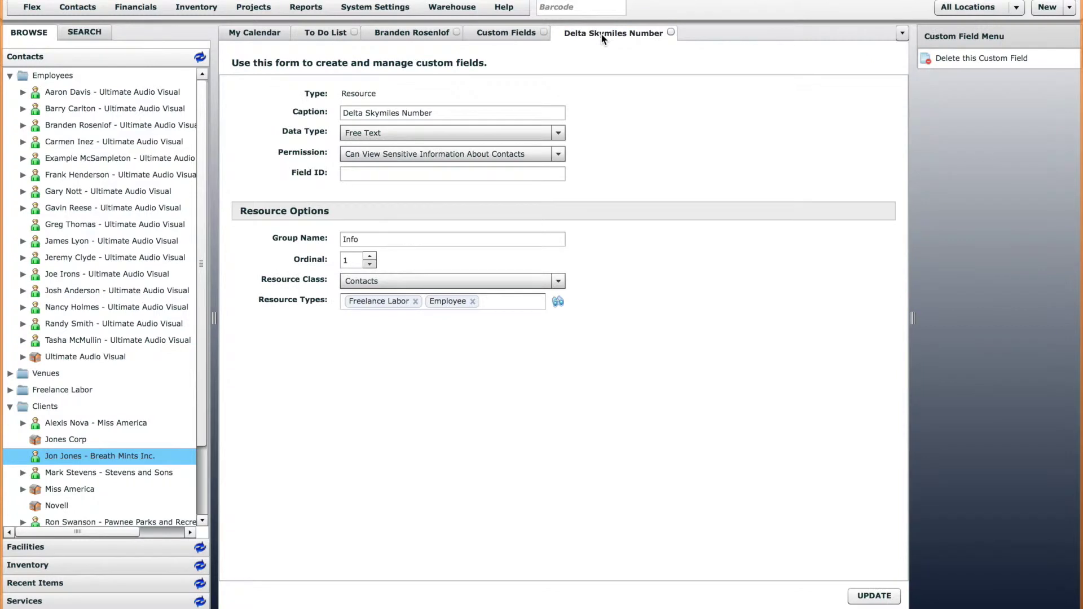
# Examine the custom field's permission options and the field they govern on the employee's record.
pyautogui.click(546, 154)
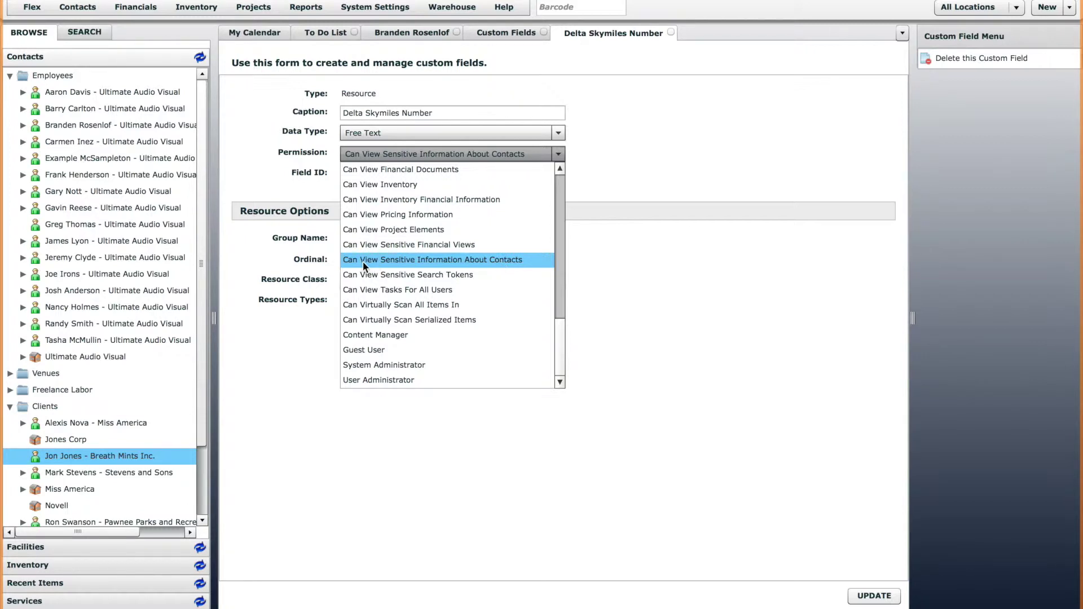
pyautogui.click(592, 172)
pyautogui.click(418, 31)
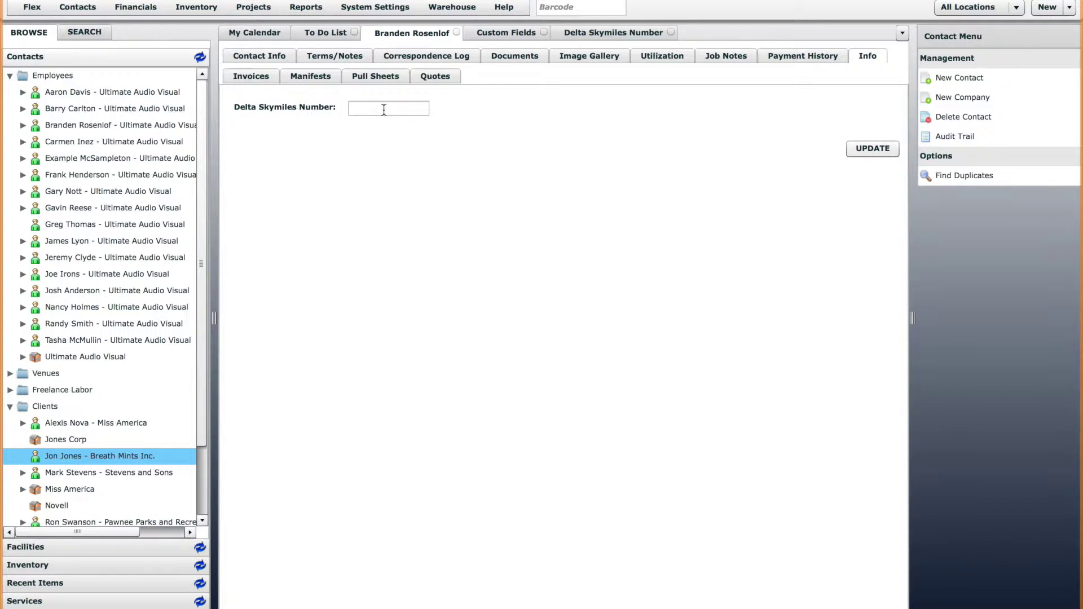
pyautogui.click(591, 32)
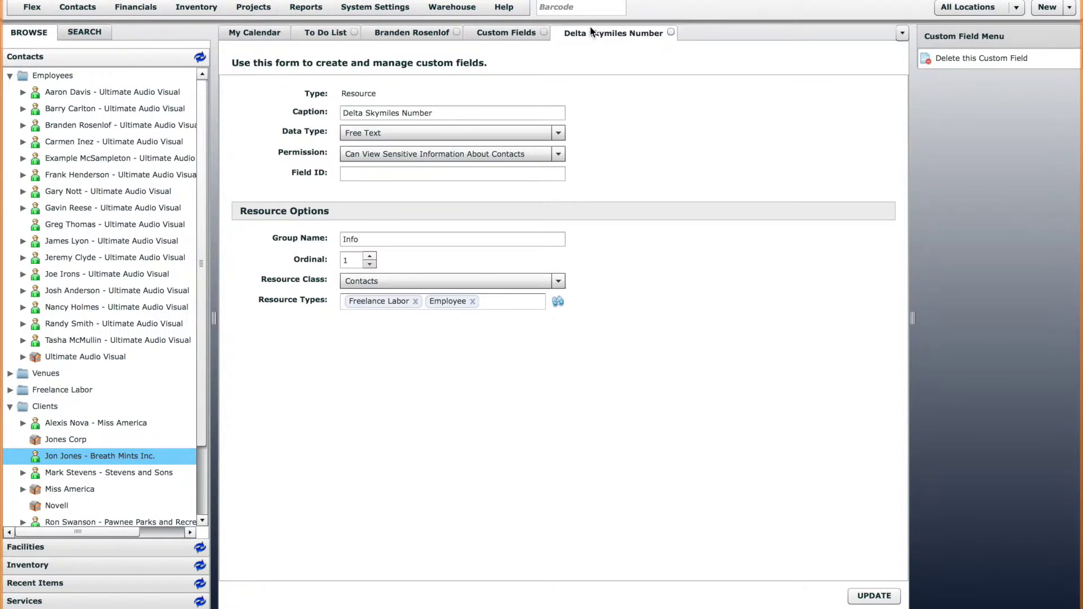
# Set the Delta Skymiles Number field's permission first to System Administrator and finally to None.
pyautogui.click(548, 153)
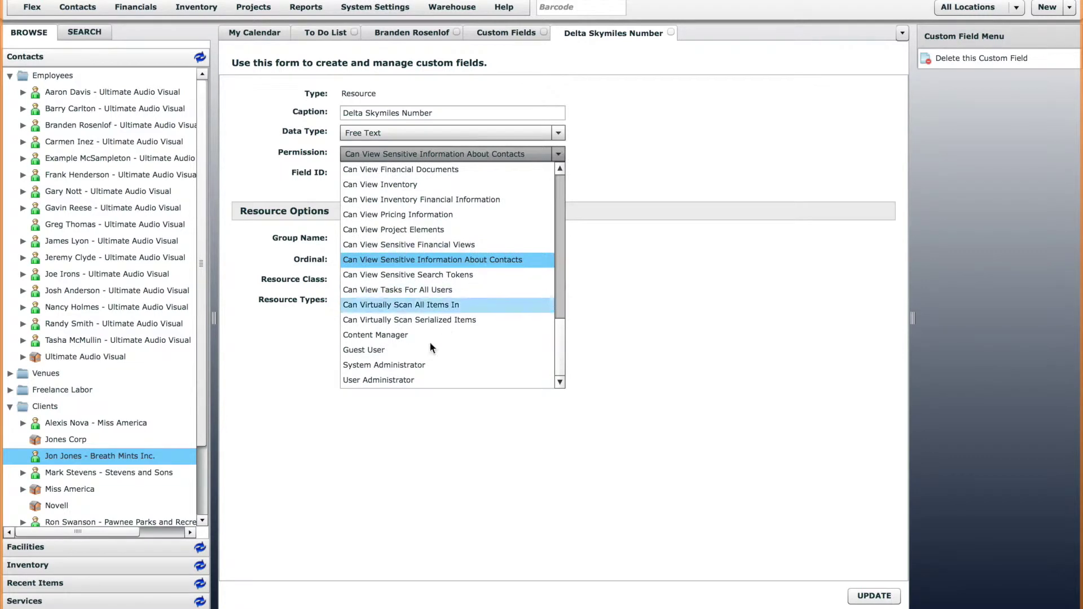
pyautogui.click(409, 366)
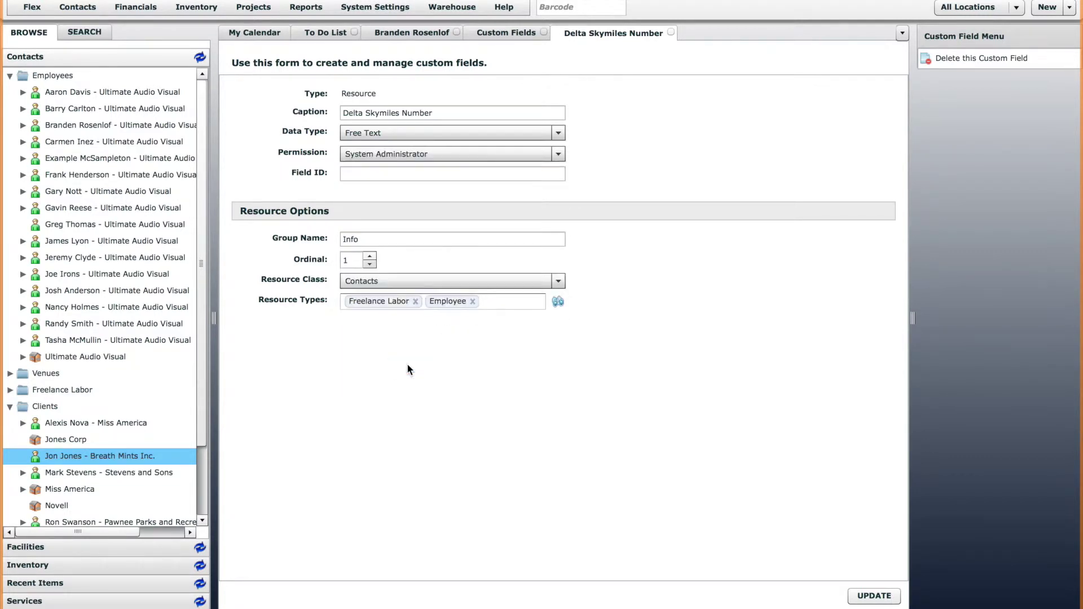
pyautogui.click(438, 154)
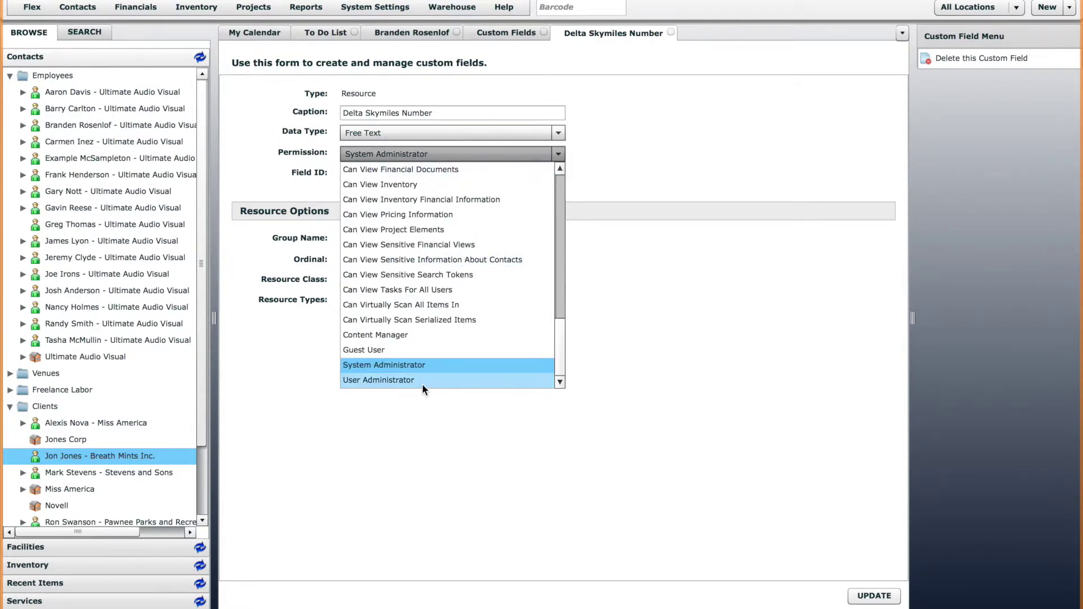
pyautogui.moveTo(563, 332); pyautogui.dragTo(562, 181)
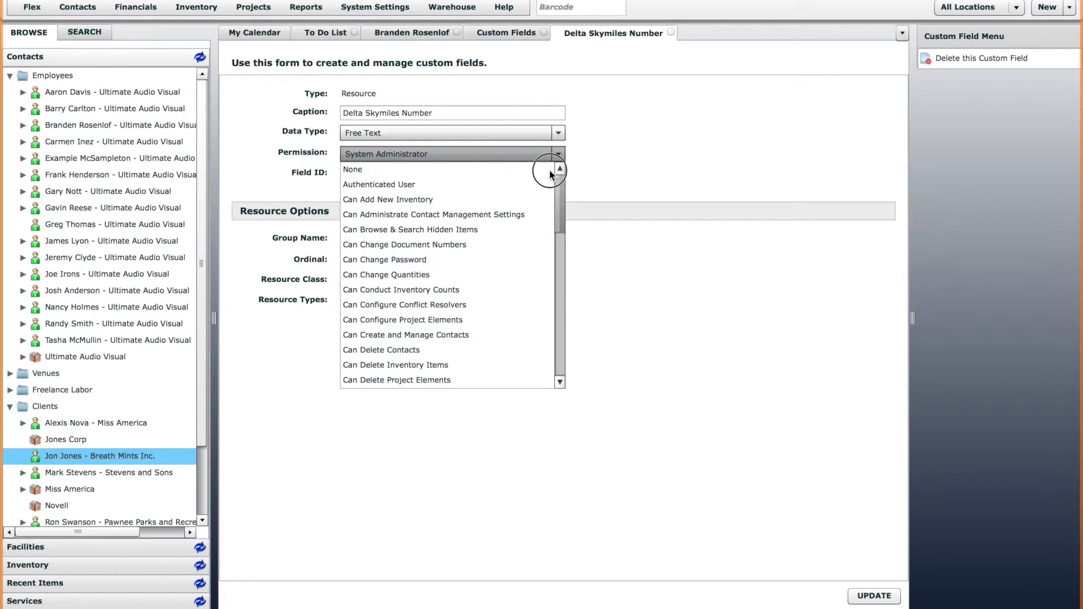
pyautogui.click(482, 167)
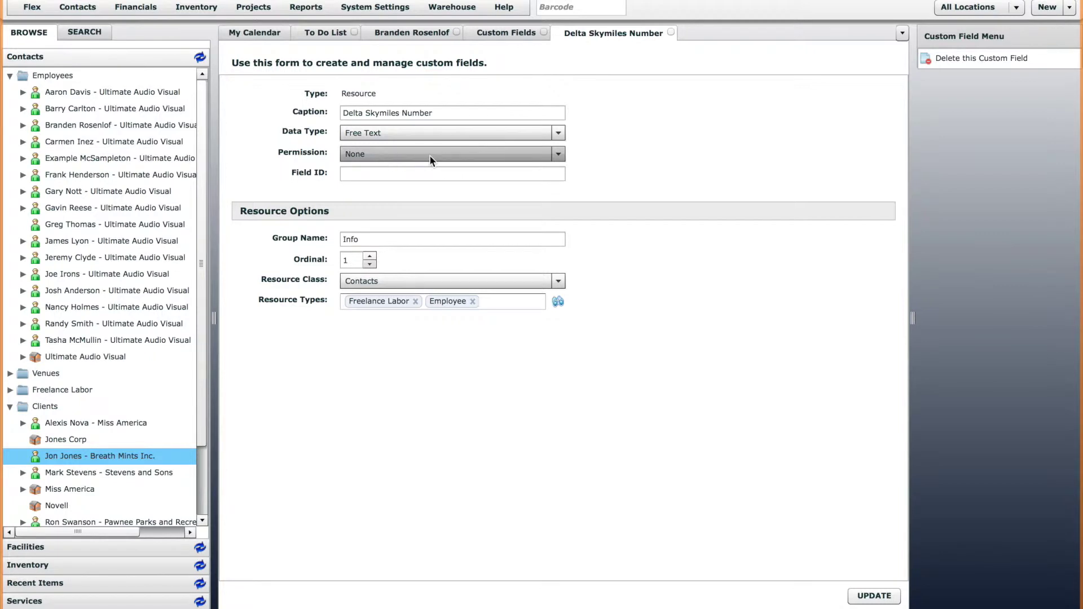
# Compare the Delta Skymiles Number definition's Field ID with the Field IDs in the custom fields list.
pyautogui.click(441, 173)
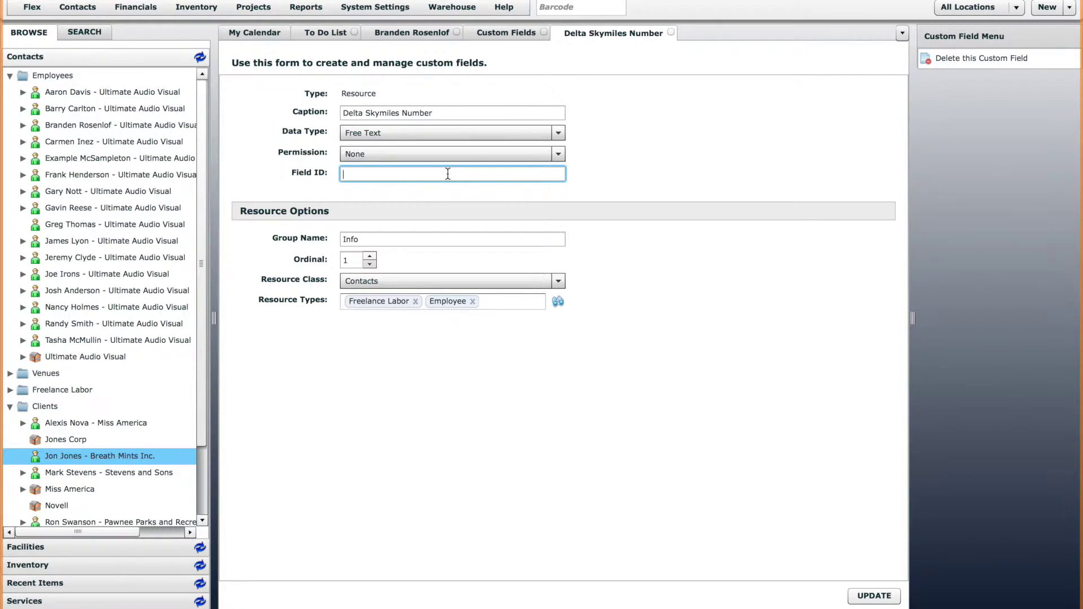
pyautogui.click(503, 32)
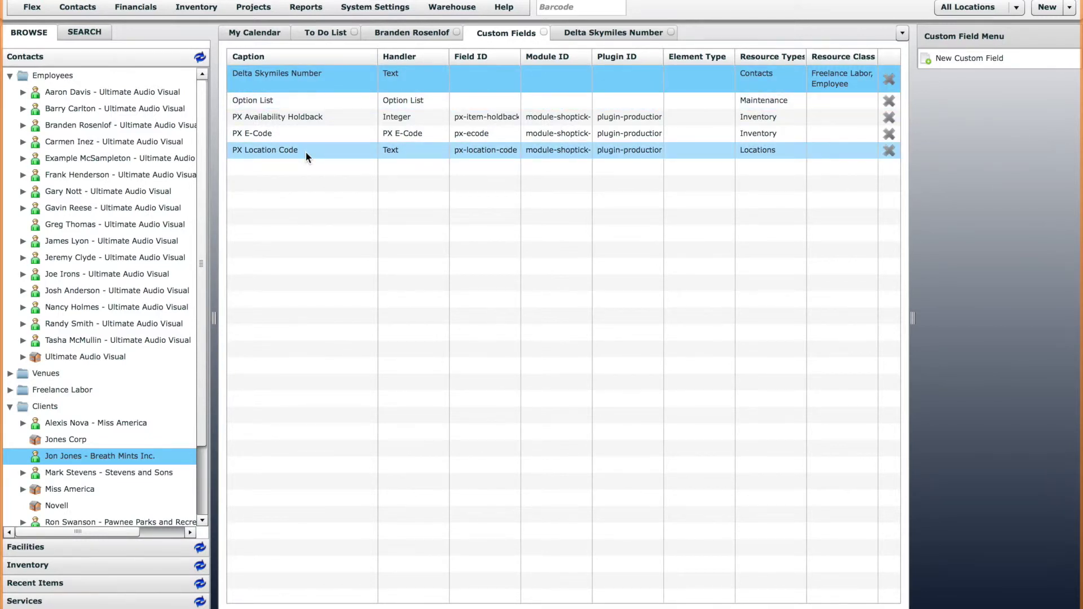
pyautogui.click(587, 31)
pyautogui.click(463, 174)
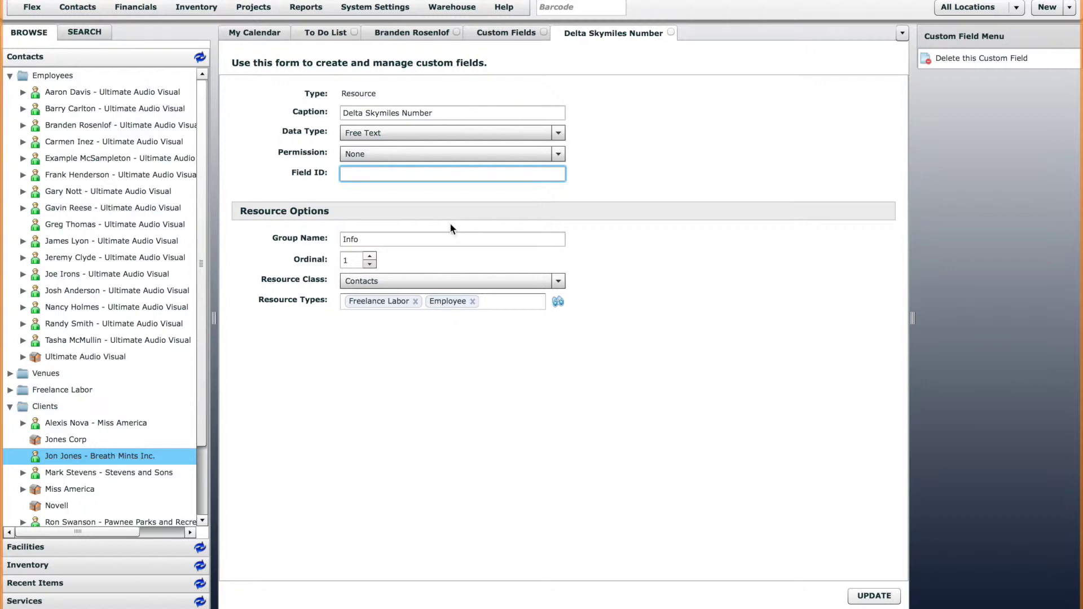
# Examine how the custom field's Group Name and Ordinal relate to the Info section of the employee's record.
pyautogui.click(410, 241)
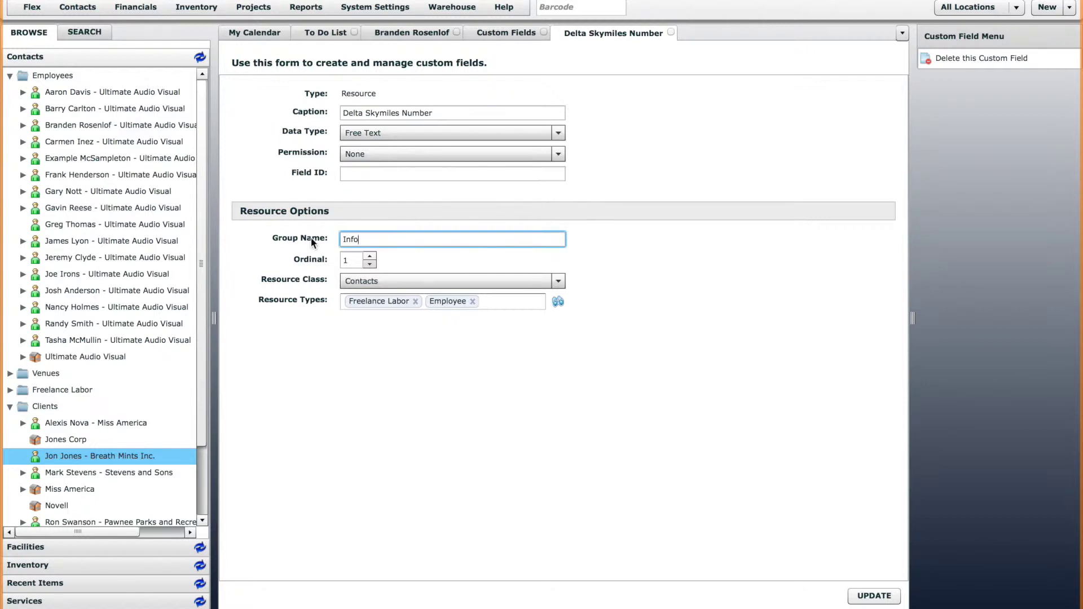
pyautogui.click(426, 33)
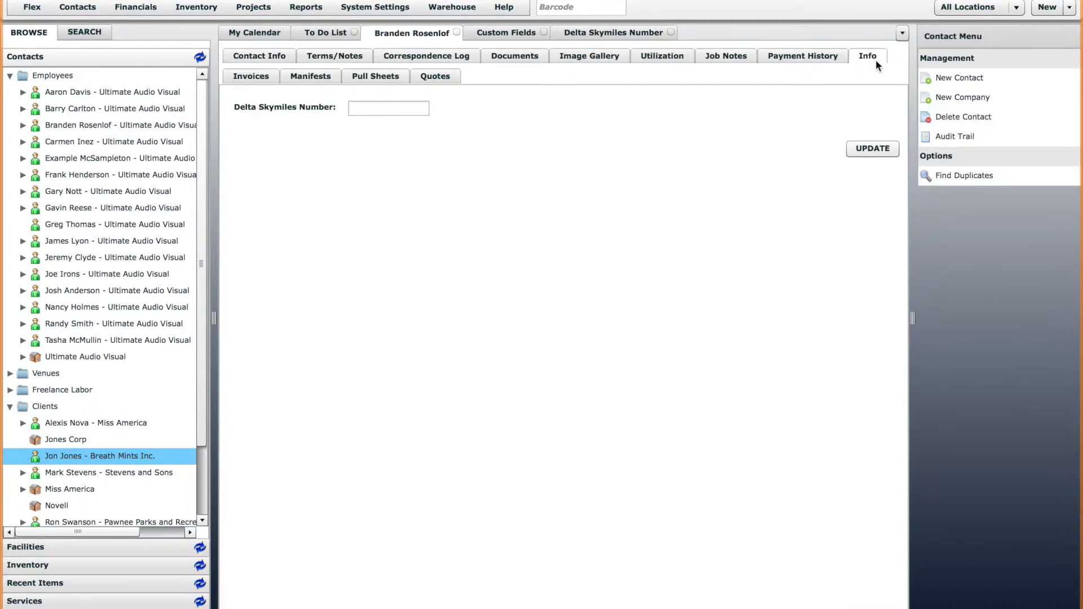
pyautogui.click(634, 32)
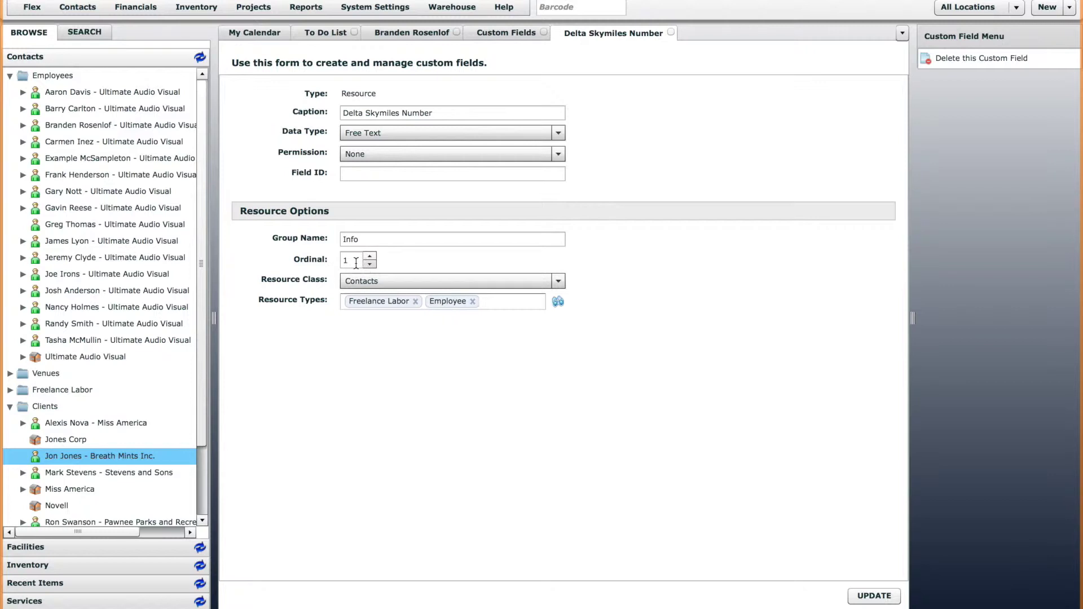
pyautogui.click(424, 32)
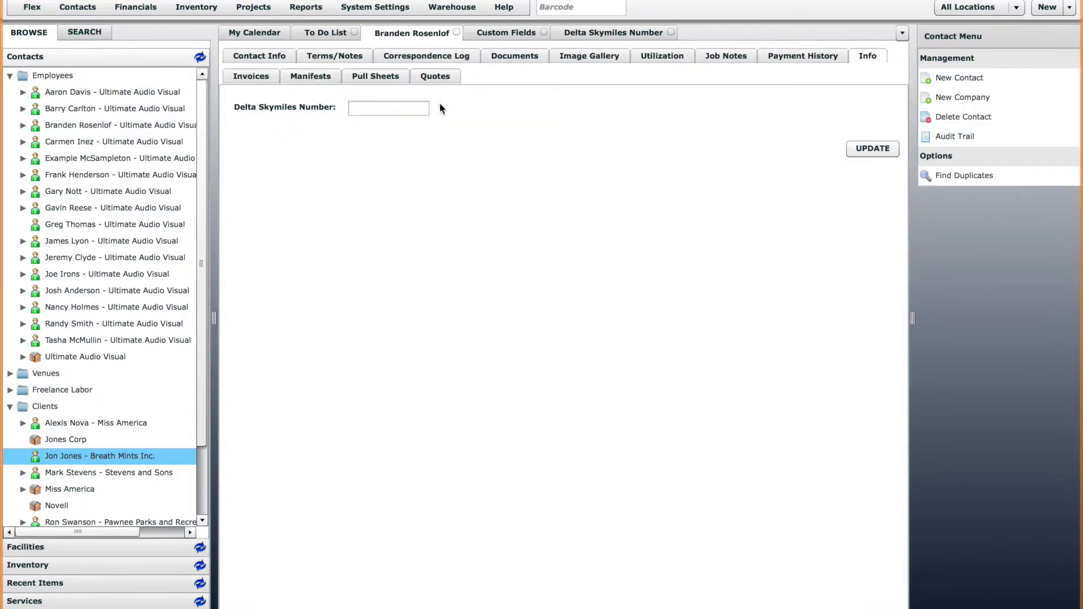
pyautogui.click(616, 32)
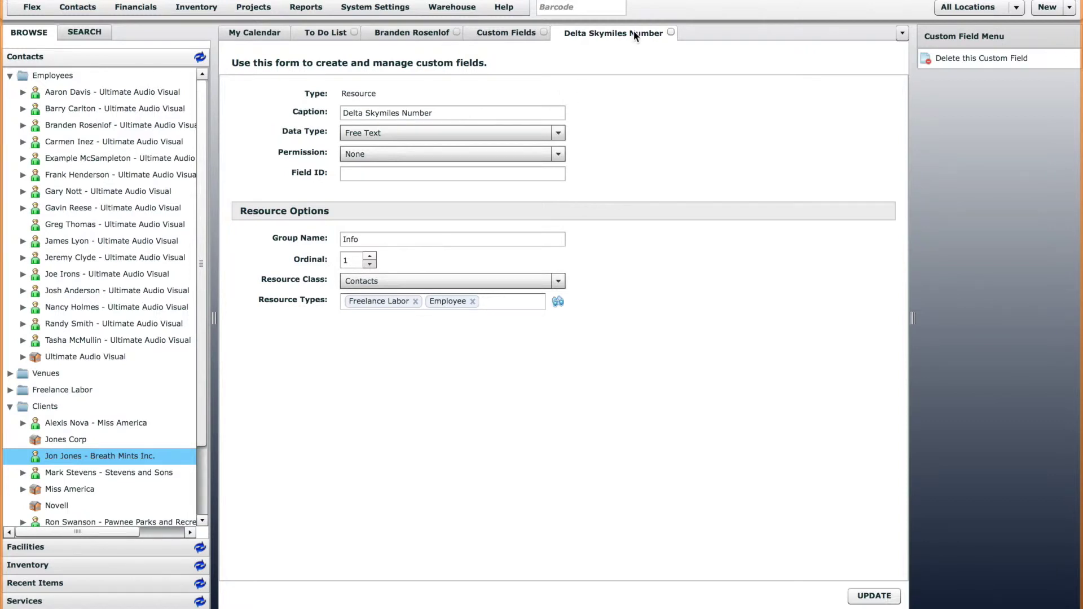
pyautogui.click(409, 33)
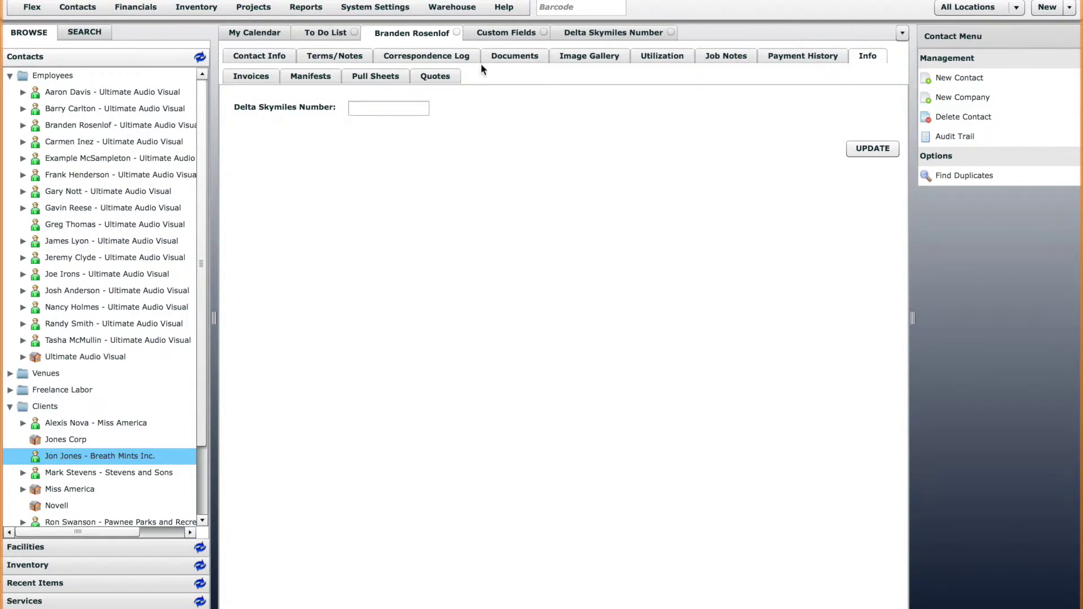
# Start a new custom field of type Resource with the caption "Southwest Rapid Rewards".
pyautogui.click(376, 7)
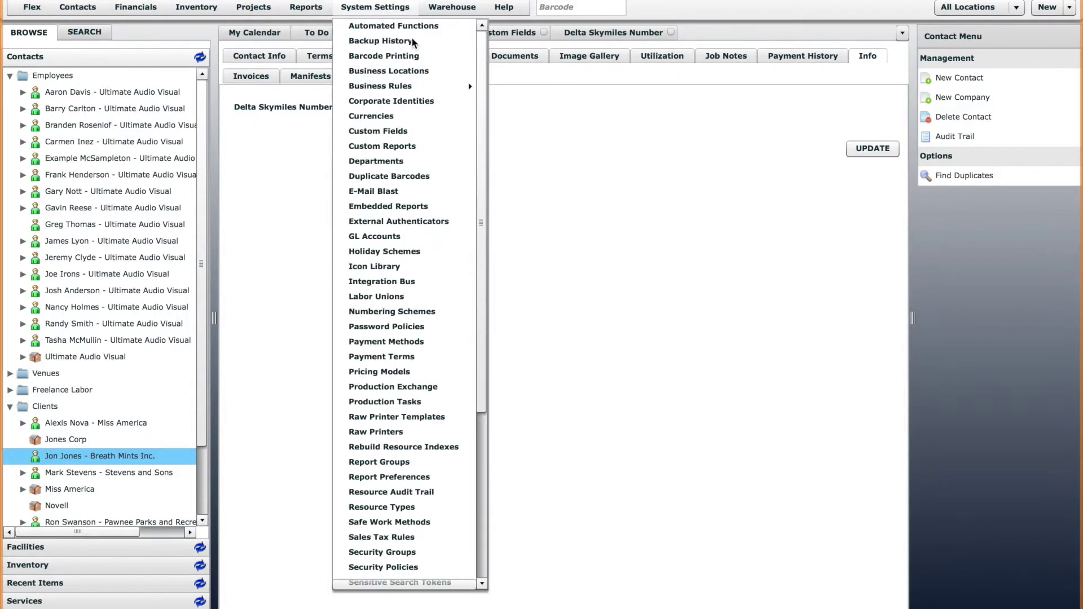
pyautogui.click(391, 132)
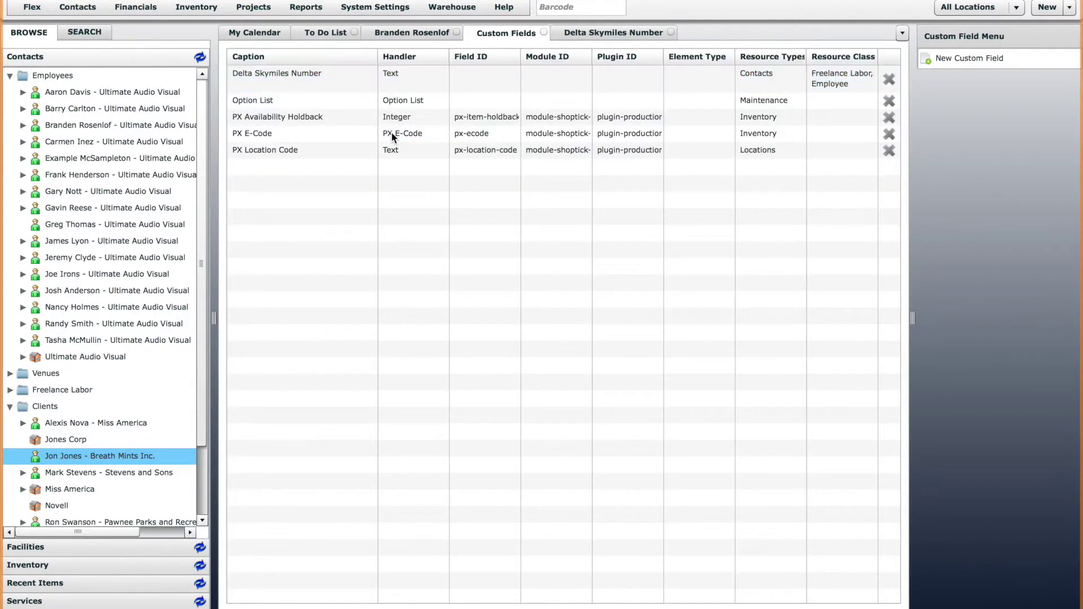
pyautogui.click(967, 58)
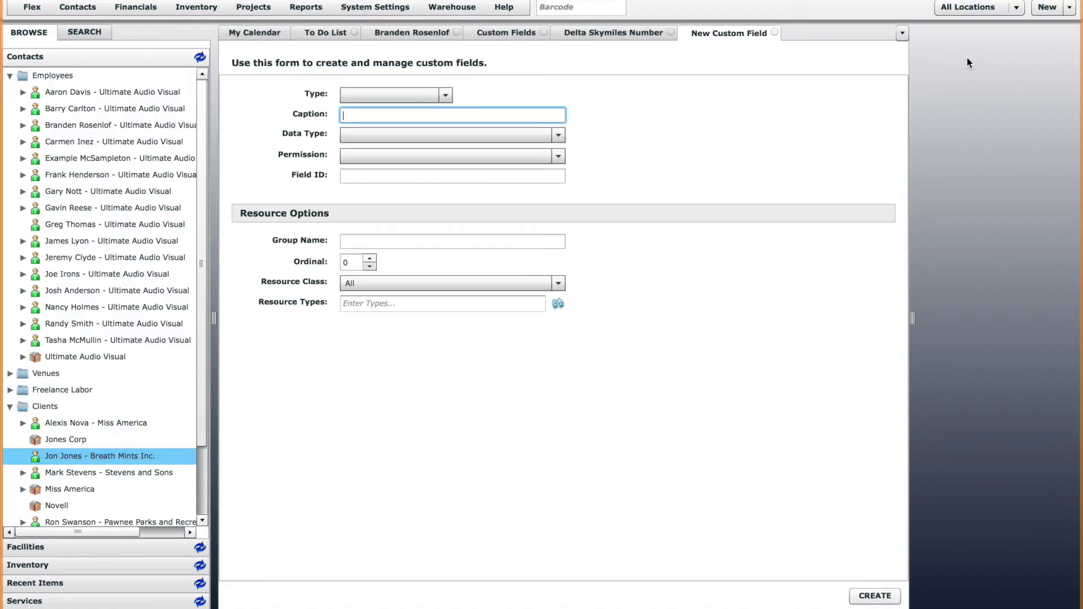
pyautogui.click(446, 96)
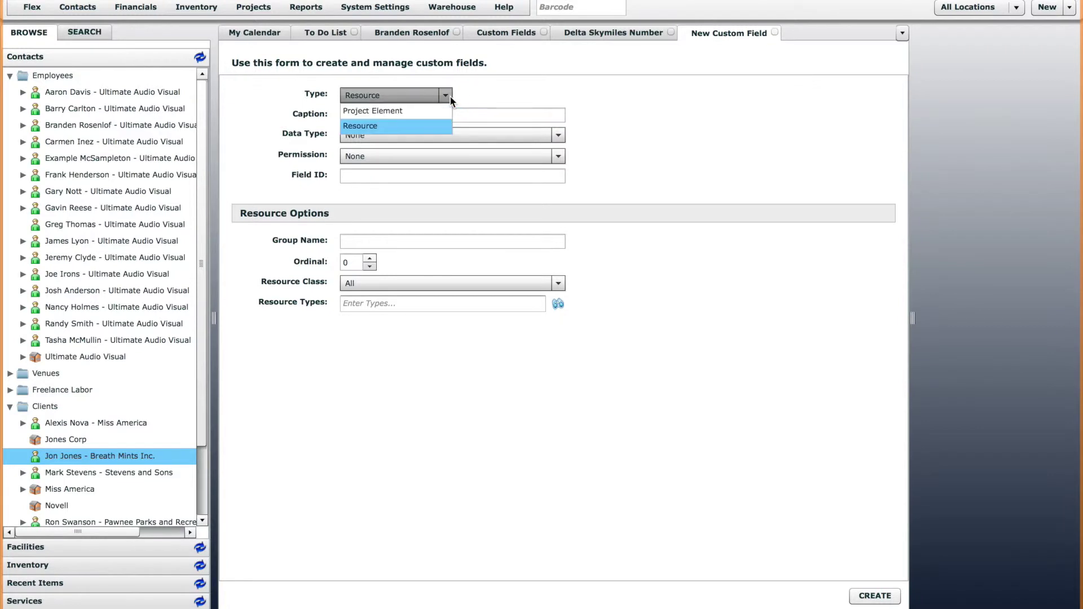
pyautogui.click(419, 127)
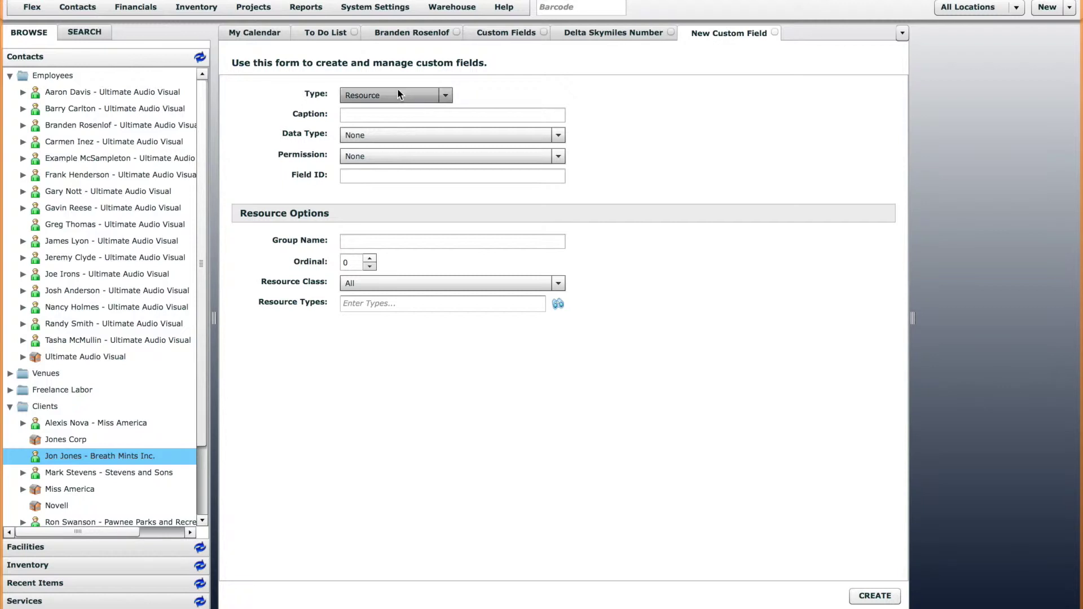
pyautogui.click(396, 115)
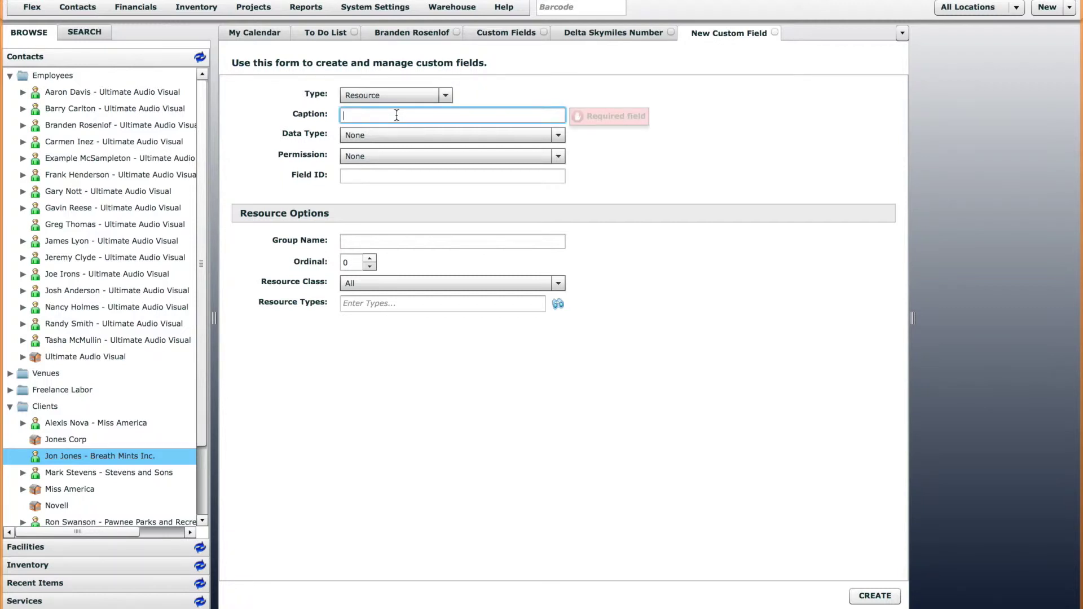
pyautogui.write('Southwes')
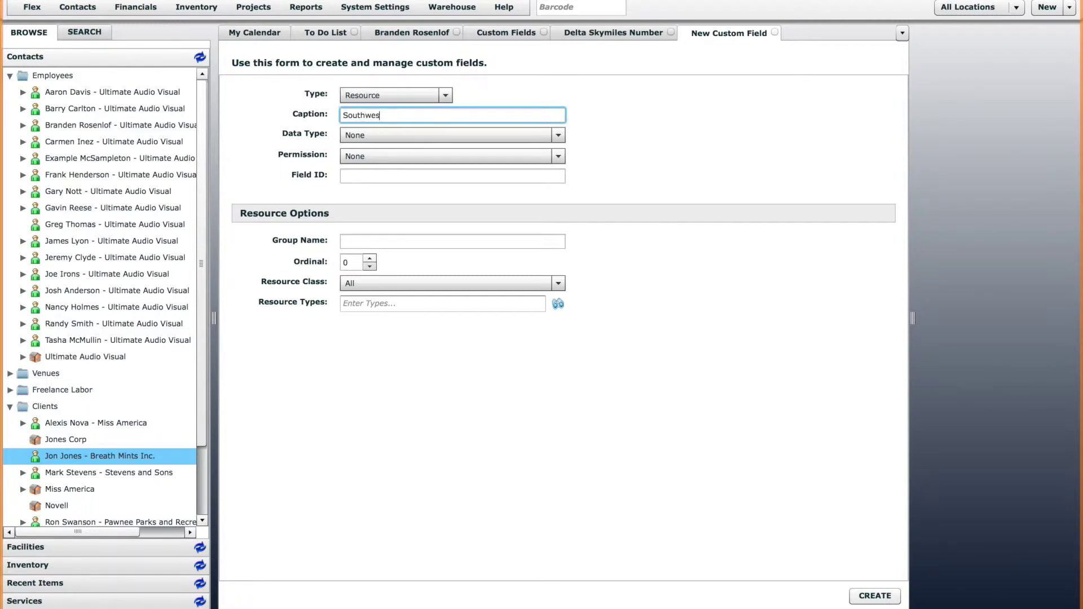
pyautogui.write('t Rap id Rewards')
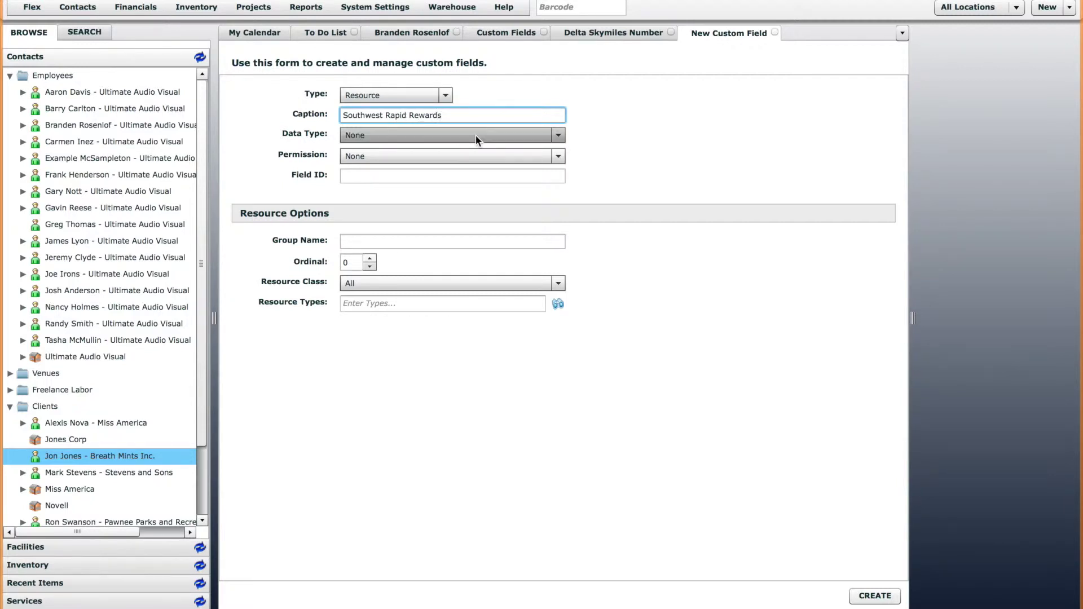
# Set the Southwest Rapid Rewards field's Data Type to Free Text and keep its Permission at None.
pyautogui.click(475, 136)
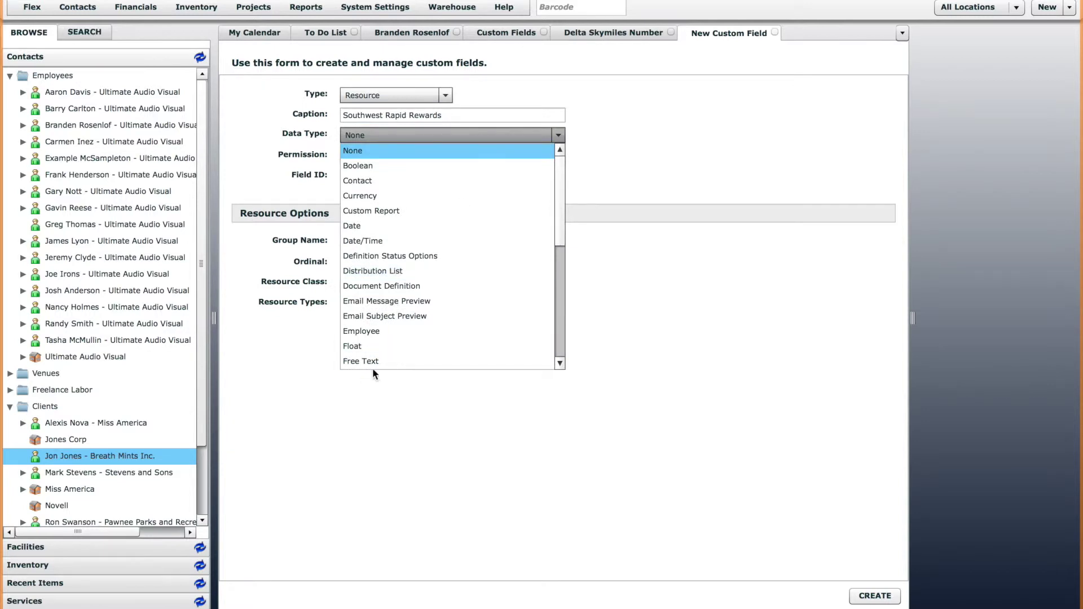
pyautogui.moveTo(562, 239); pyautogui.dragTo(562, 358)
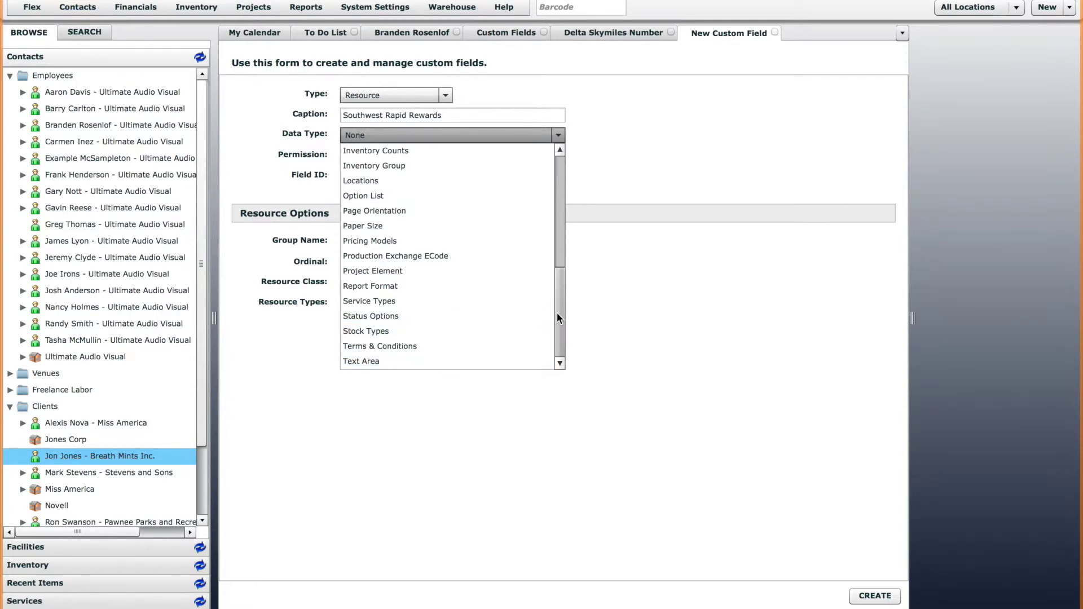
pyautogui.moveTo(557, 313); pyautogui.dragTo(557, 262)
pyautogui.click(376, 214)
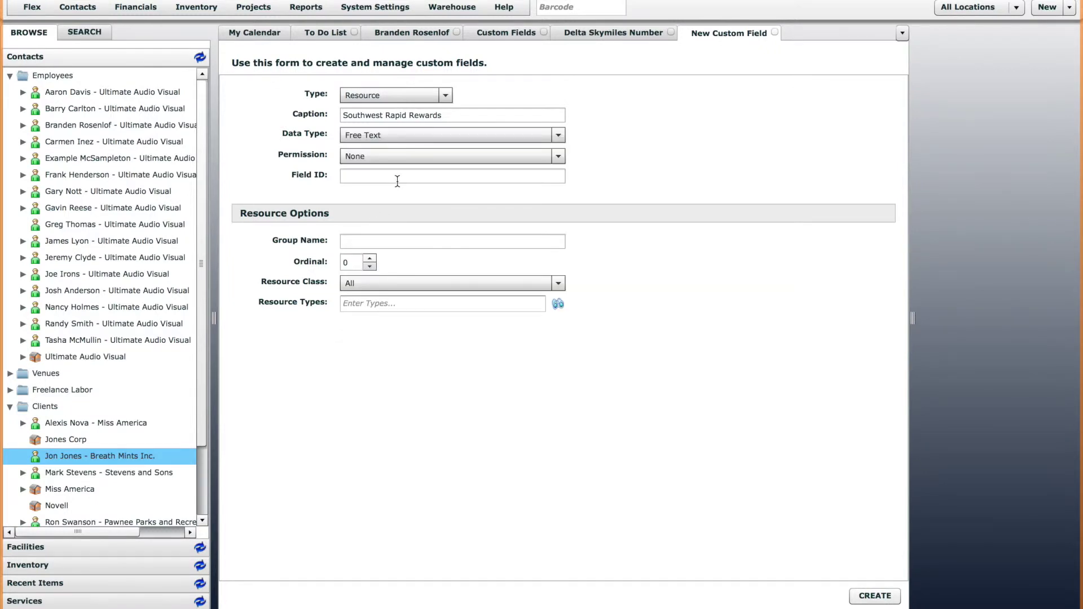
pyautogui.click(559, 155)
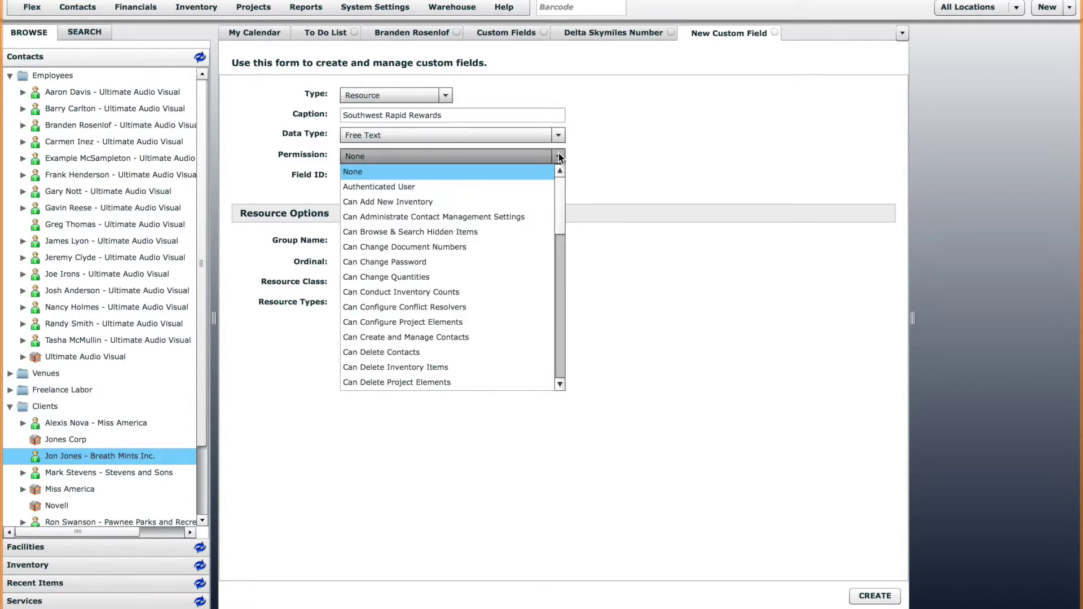
pyautogui.click(559, 154)
# Assign the Southwest Rapid Rewards field to the Group Name "Info" with Ordinal 2.
pyautogui.click(458, 243)
pyautogui.write('Info')
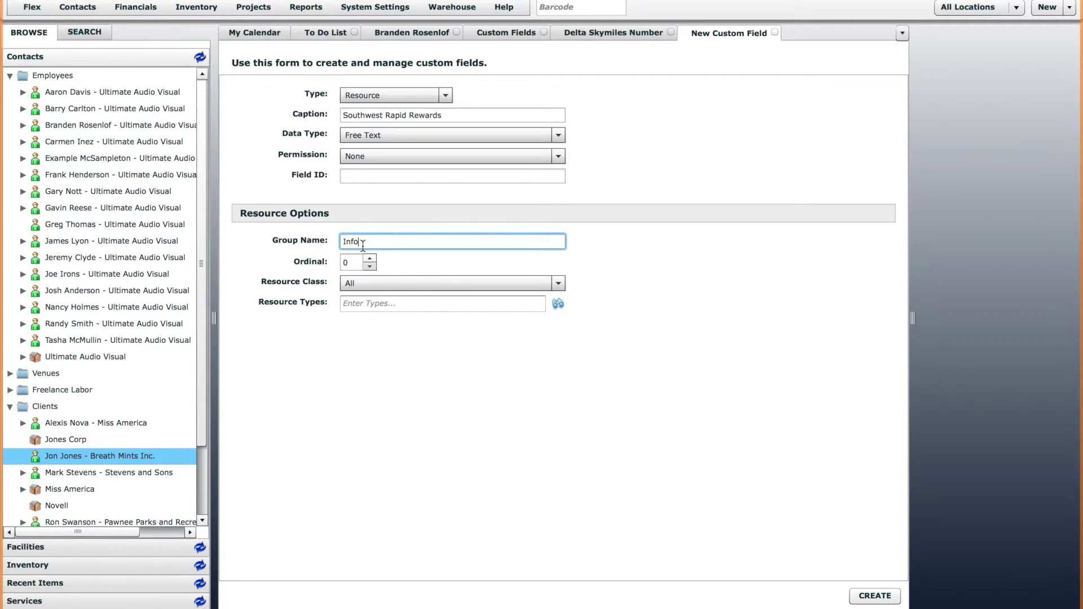
pyautogui.click(370, 258)
pyautogui.click(371, 259)
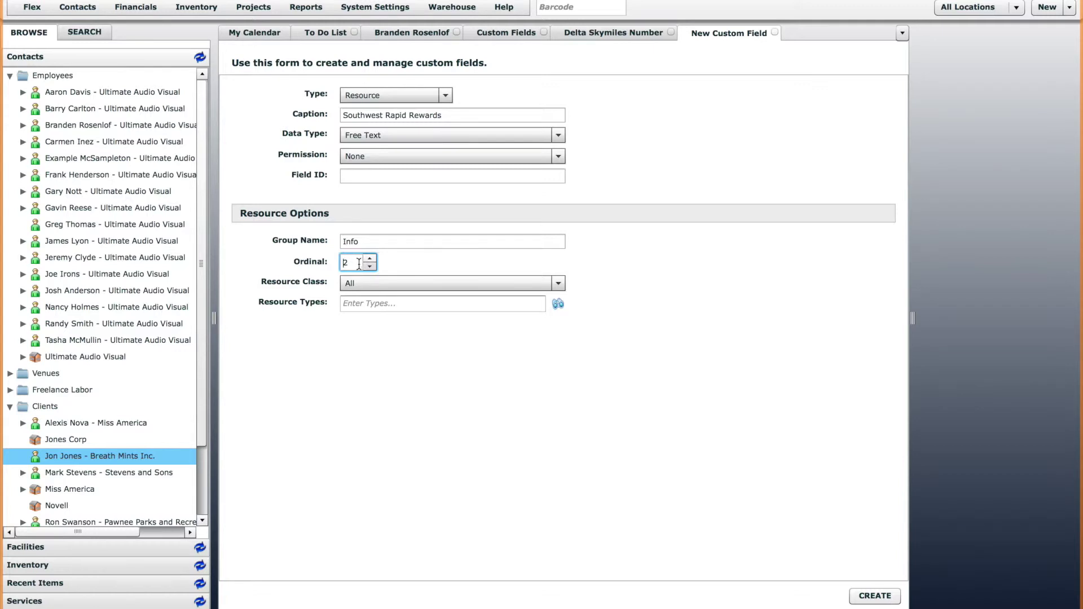
# Limit the Southwest Rapid Rewards field to the Contacts class with resource types Employee and Freelance Labor, and create it.
pyautogui.click(408, 285)
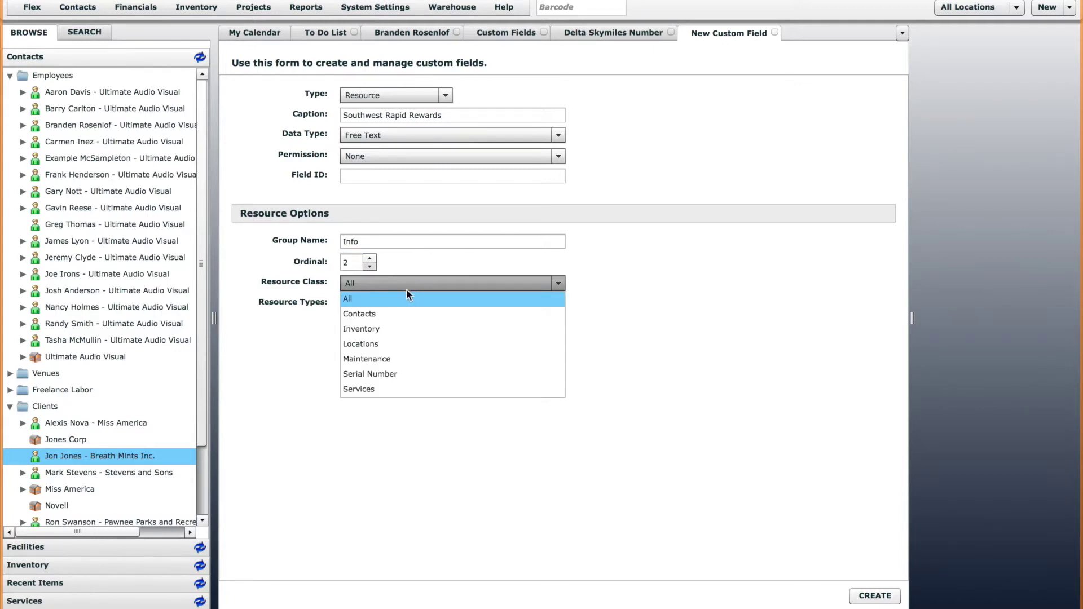
pyautogui.click(393, 314)
pyautogui.click(394, 306)
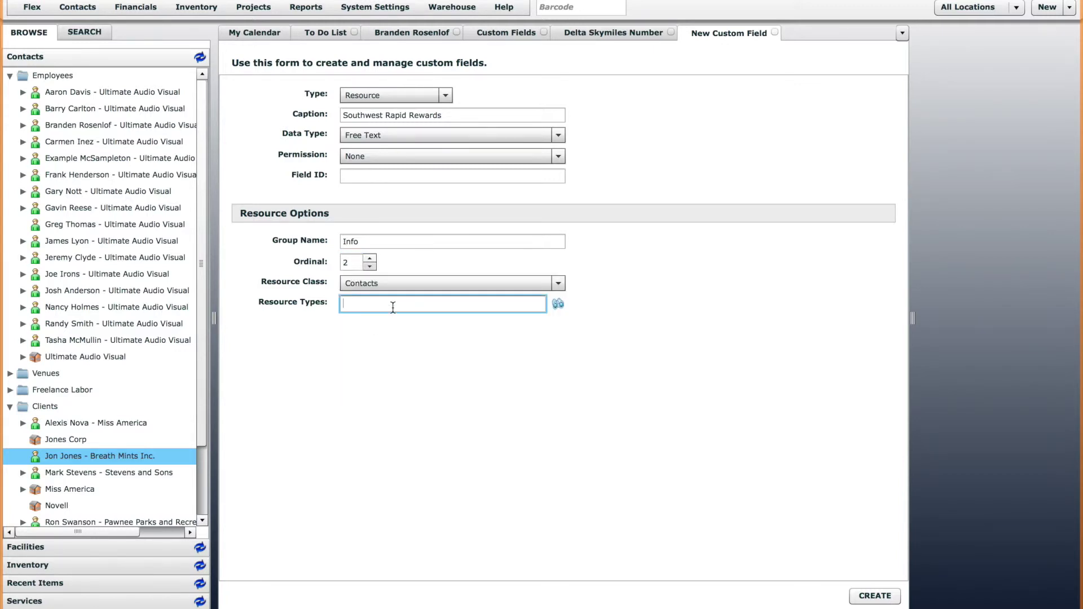
pyautogui.write('emp')
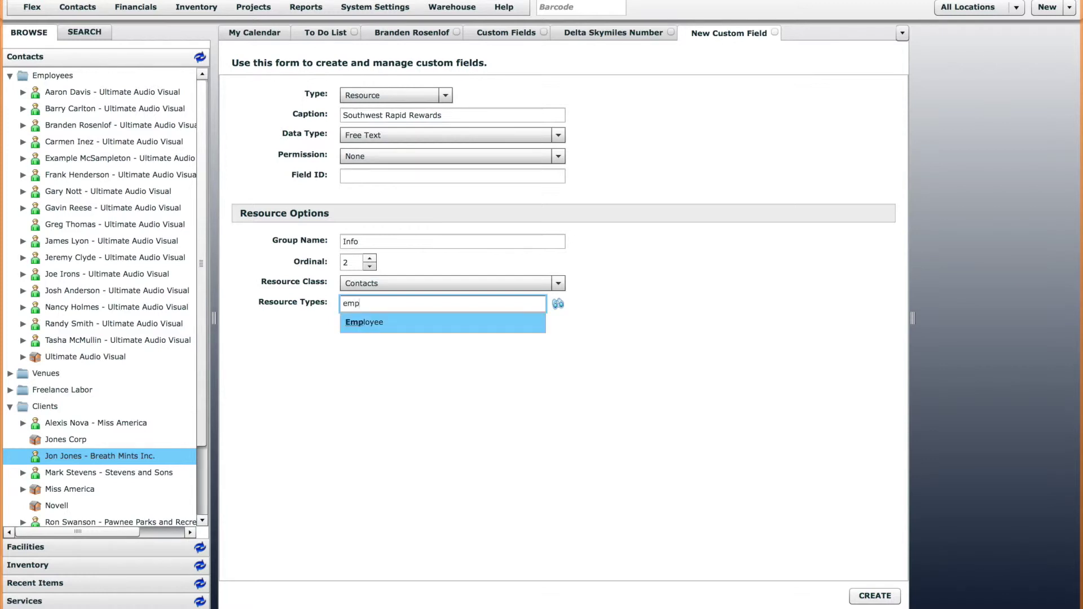
pyautogui.click(384, 326)
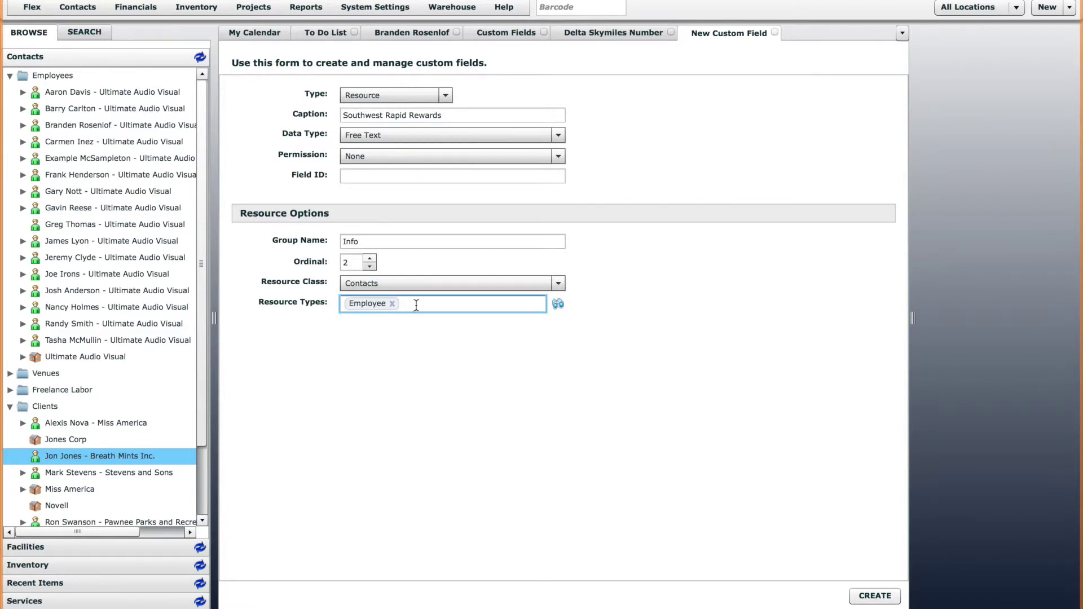
pyautogui.write('free')
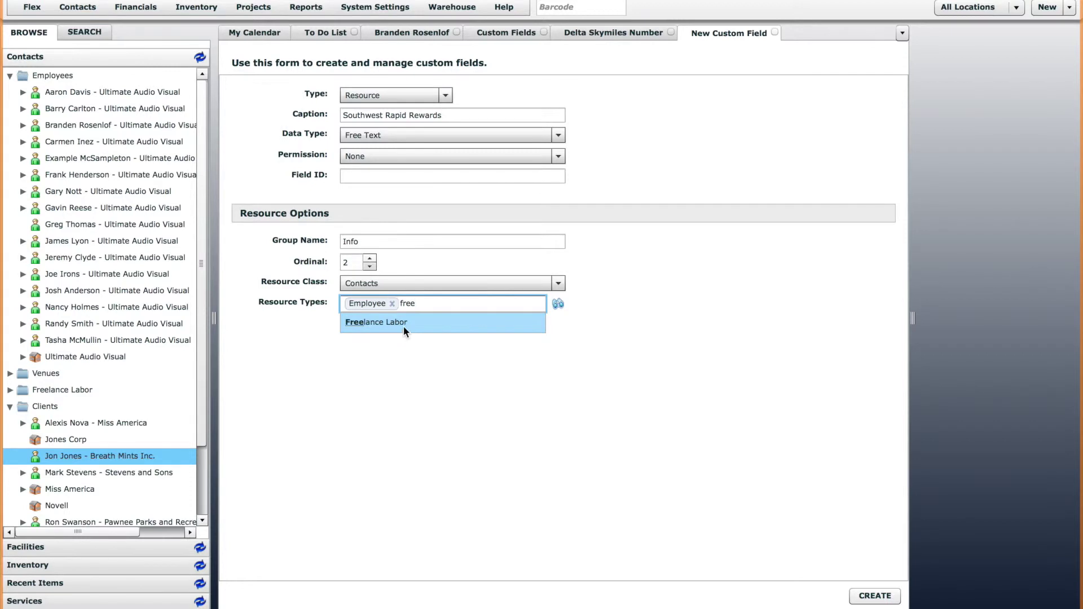
pyautogui.click(405, 324)
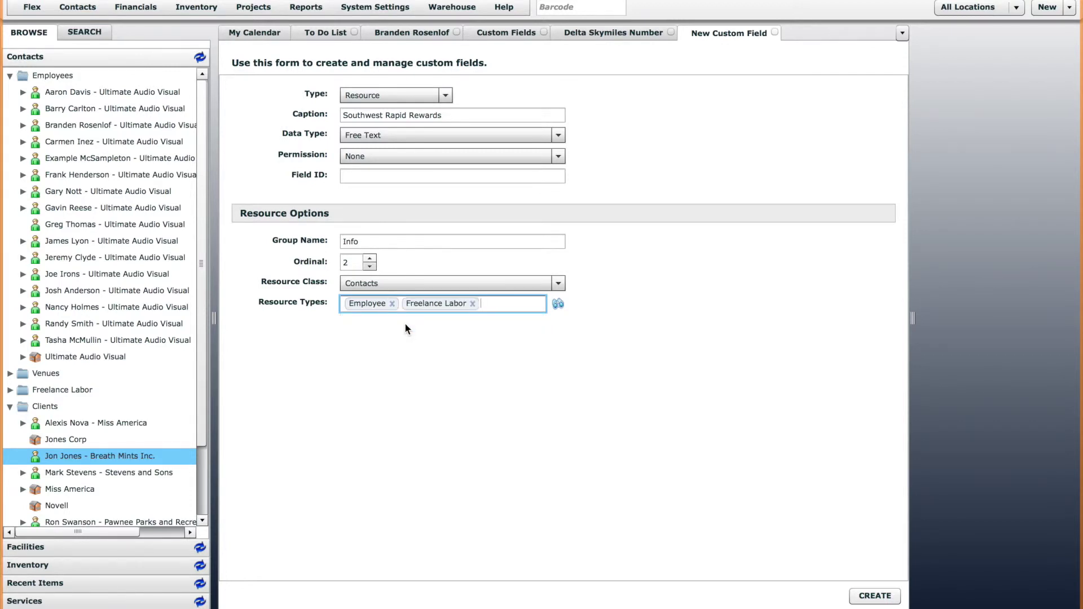
pyautogui.click(867, 597)
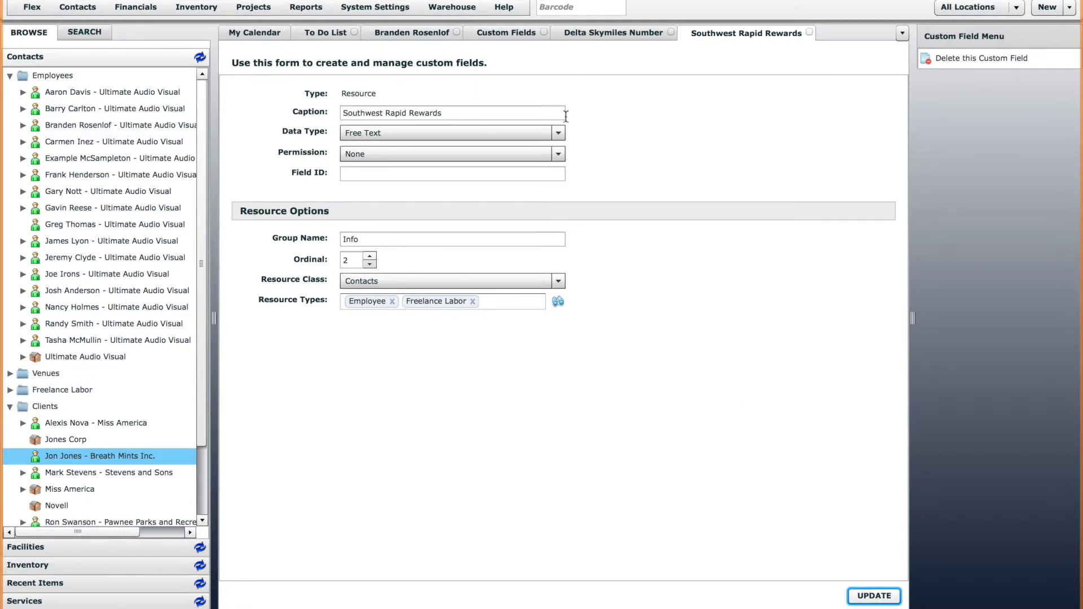
# Reload the open employee's contact record and check its Info section for the Southwest Rapid Rewards field.
pyautogui.click(418, 35)
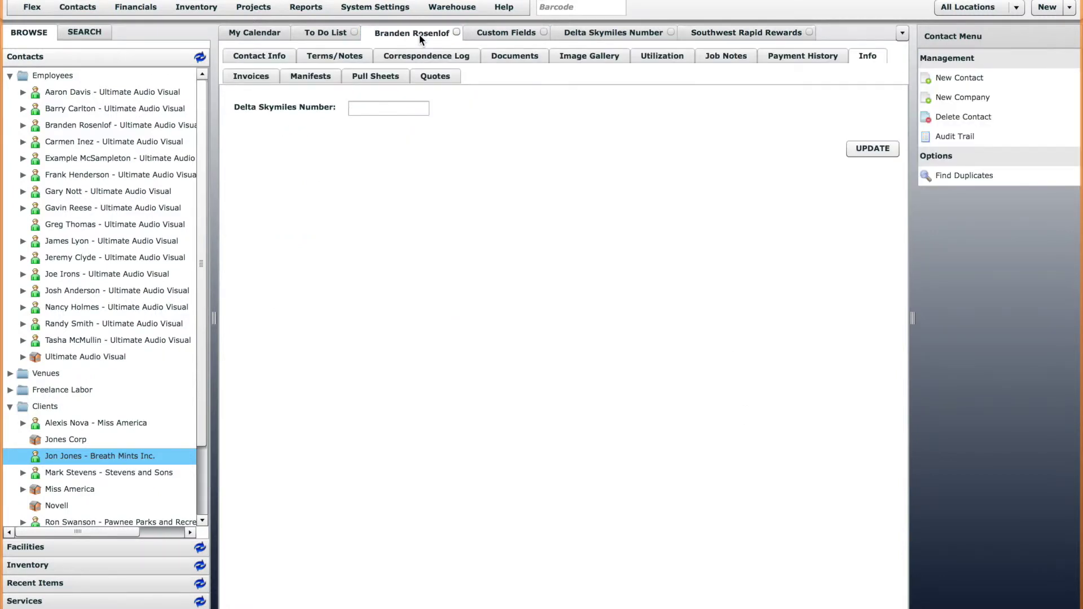
pyautogui.rightClick(418, 35)
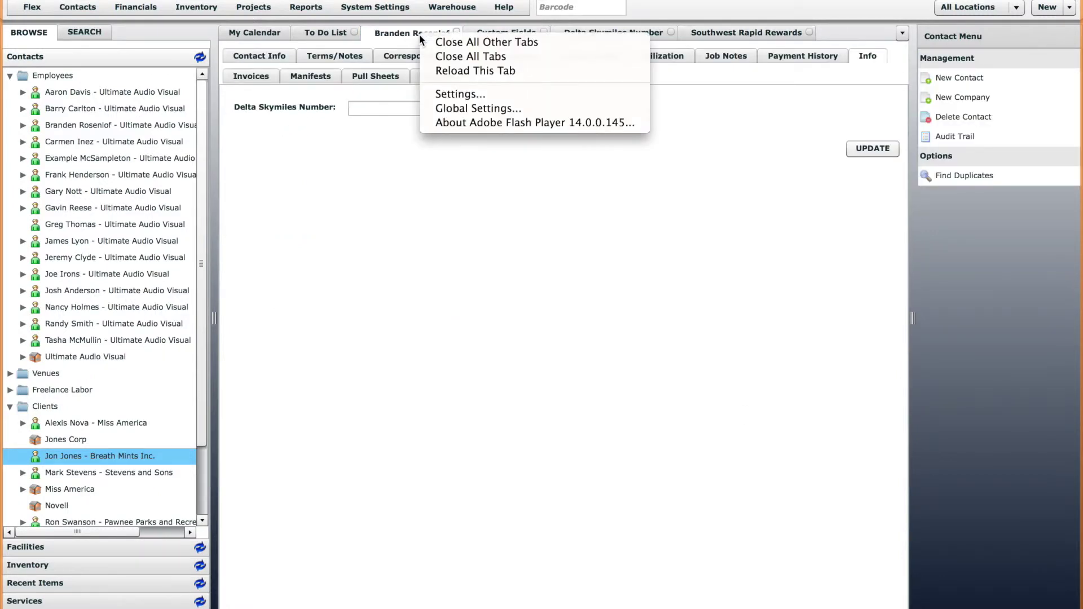
pyautogui.click(465, 72)
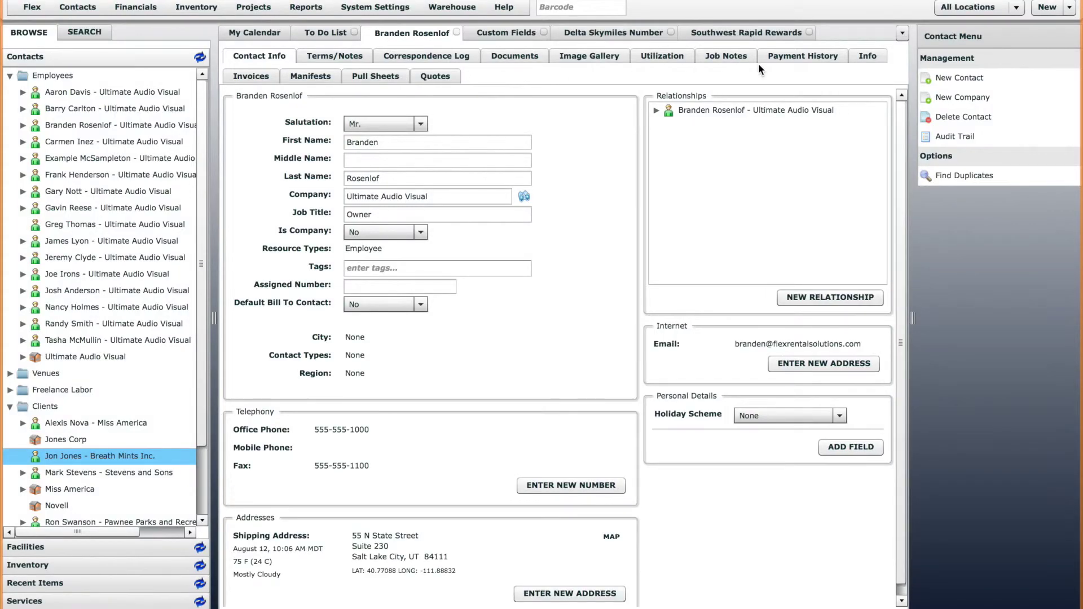
pyautogui.click(865, 58)
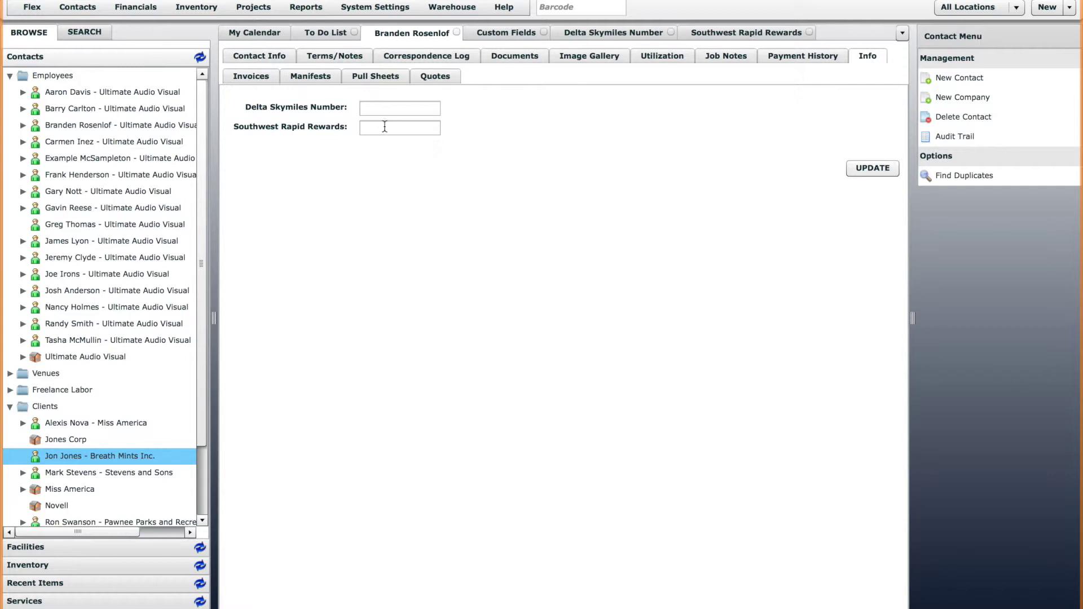
pyautogui.click(393, 128)
# Start another Resource custom field with the caption "AAdvantage" and the Data Type Free Text.
pyautogui.click(502, 33)
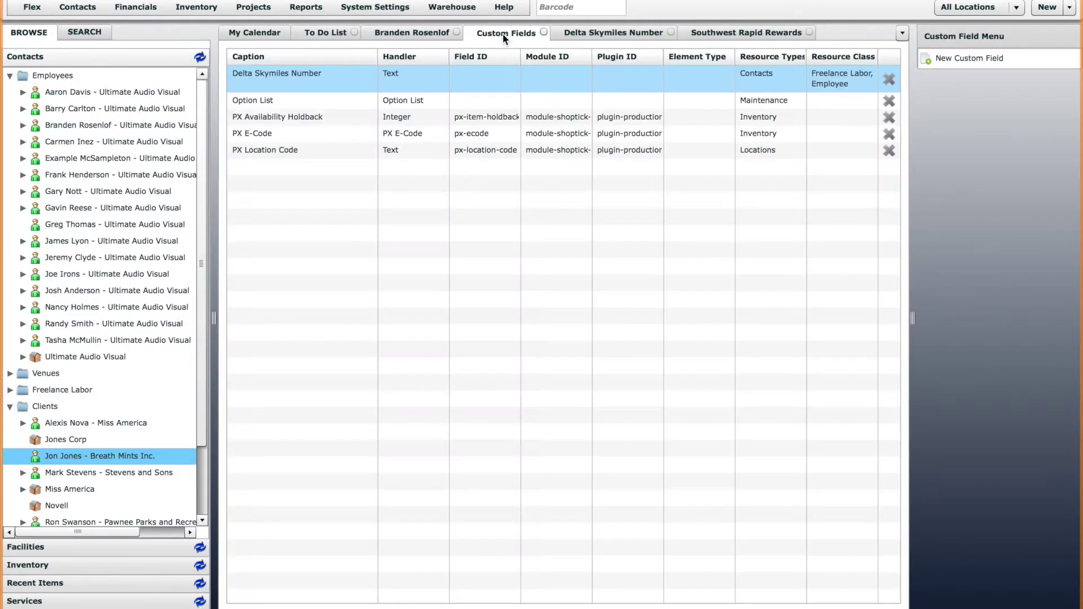
pyautogui.click(963, 63)
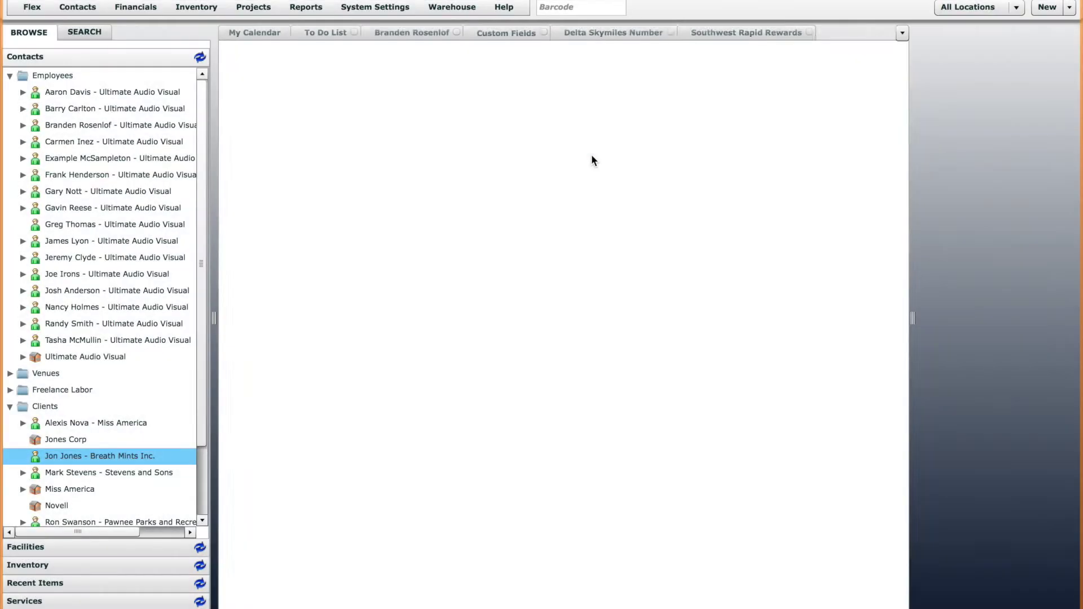
pyautogui.click(456, 116)
pyautogui.write('AA')
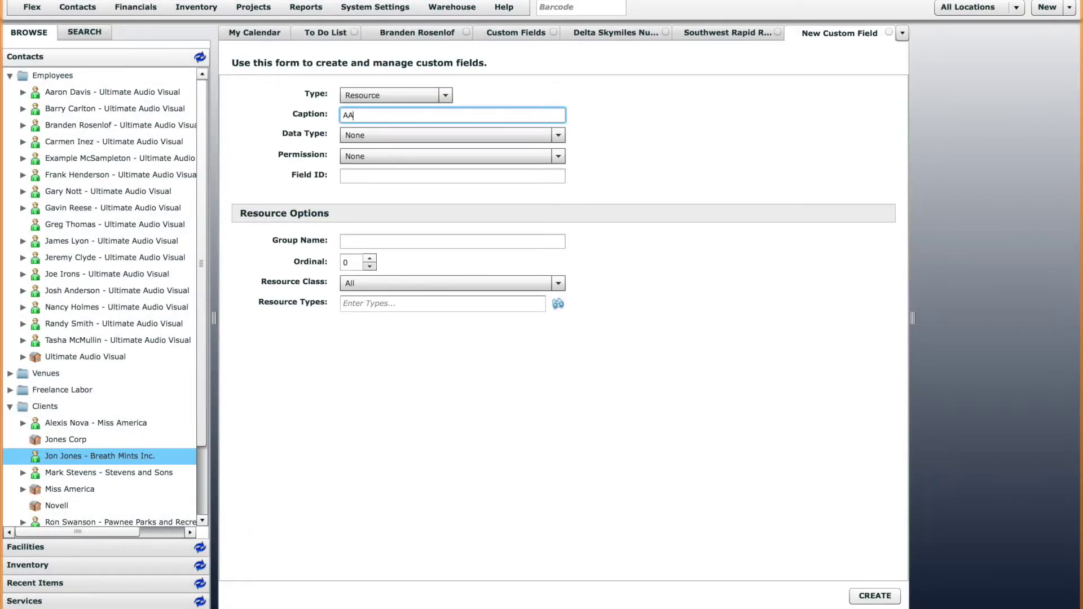
pyautogui.write('dvantage')
pyautogui.click(471, 135)
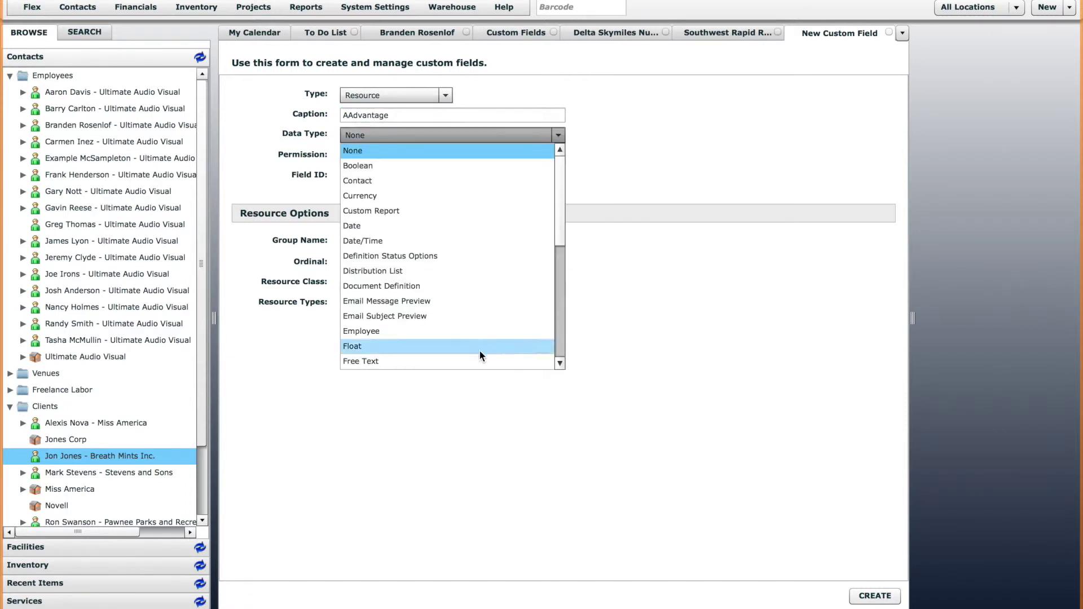
pyautogui.click(465, 360)
# Assign the AAdvantage field to the Group Name "Info" with Ordinal 3.
pyautogui.click(406, 241)
pyautogui.write('Info')
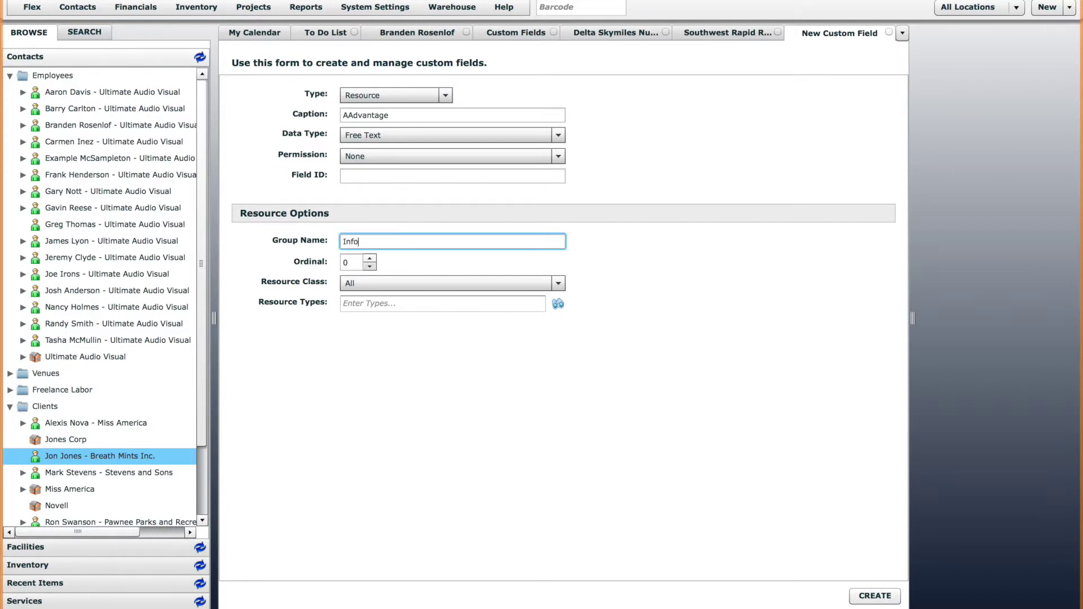
pyautogui.click(370, 259)
pyautogui.click(370, 259)
pyautogui.click(371, 258)
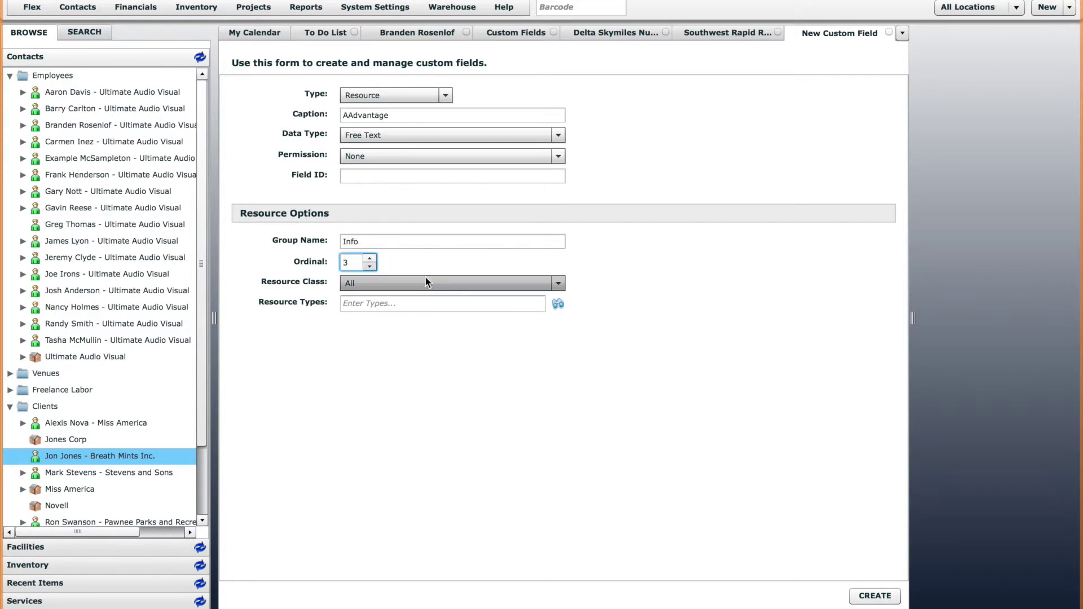
# Limit the AAdvantage field to the Contacts class with resource types Employee and Freelance Labor, and create it.
pyautogui.click(422, 283)
pyautogui.click(407, 314)
pyautogui.click(398, 302)
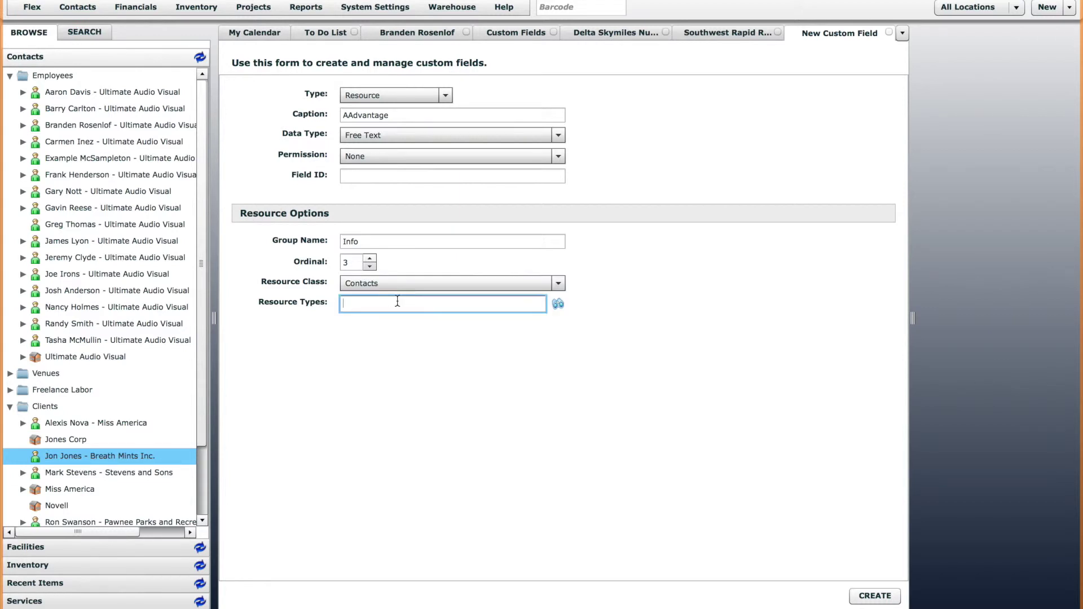
pyautogui.write('emp')
pyautogui.press('Tab')
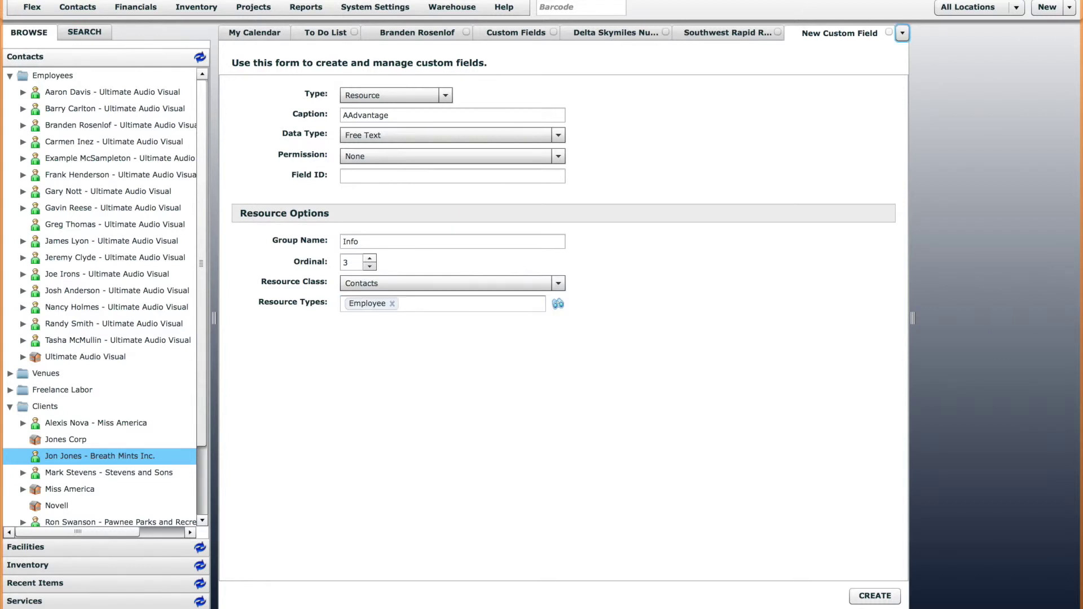
pyautogui.click(458, 306)
pyautogui.write('fre')
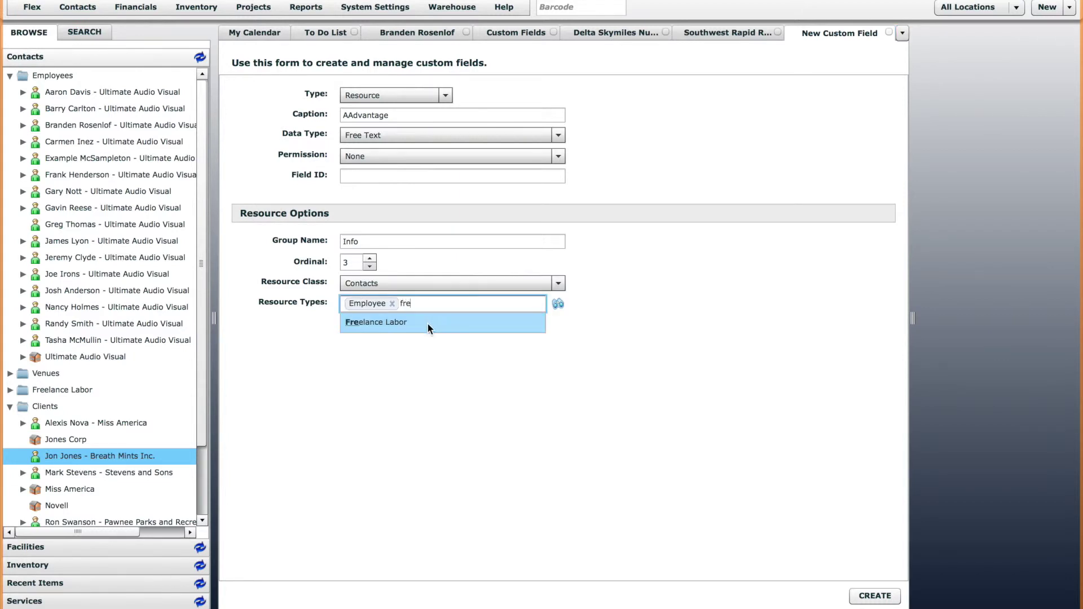
pyautogui.click(427, 323)
pyautogui.click(876, 595)
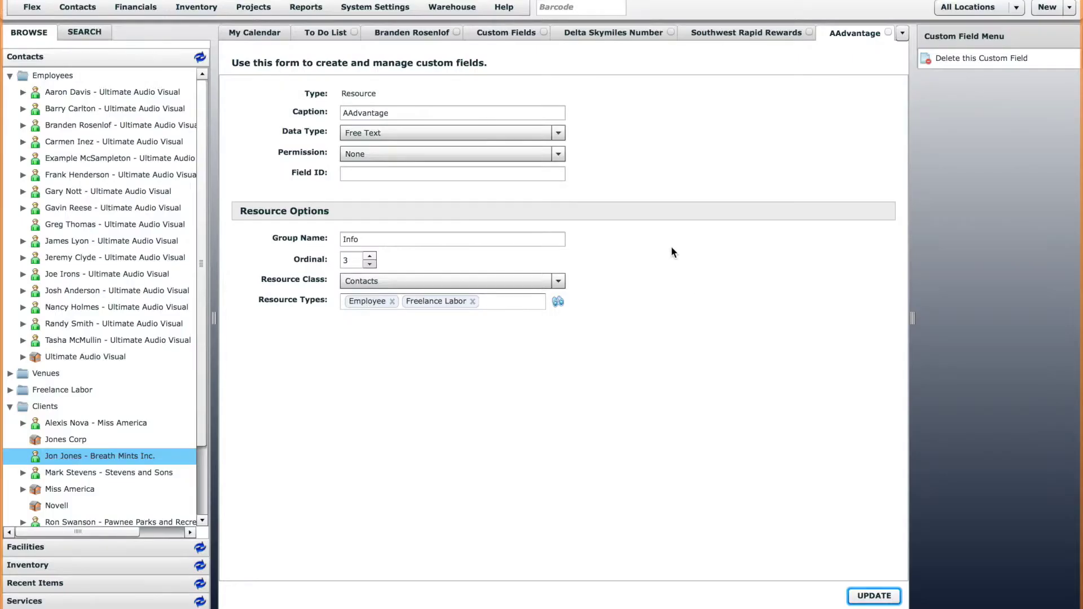
# Reload the open employee's contact record and check its Info section for the AAdvantage field.
pyautogui.click(428, 33)
pyautogui.rightClick(428, 32)
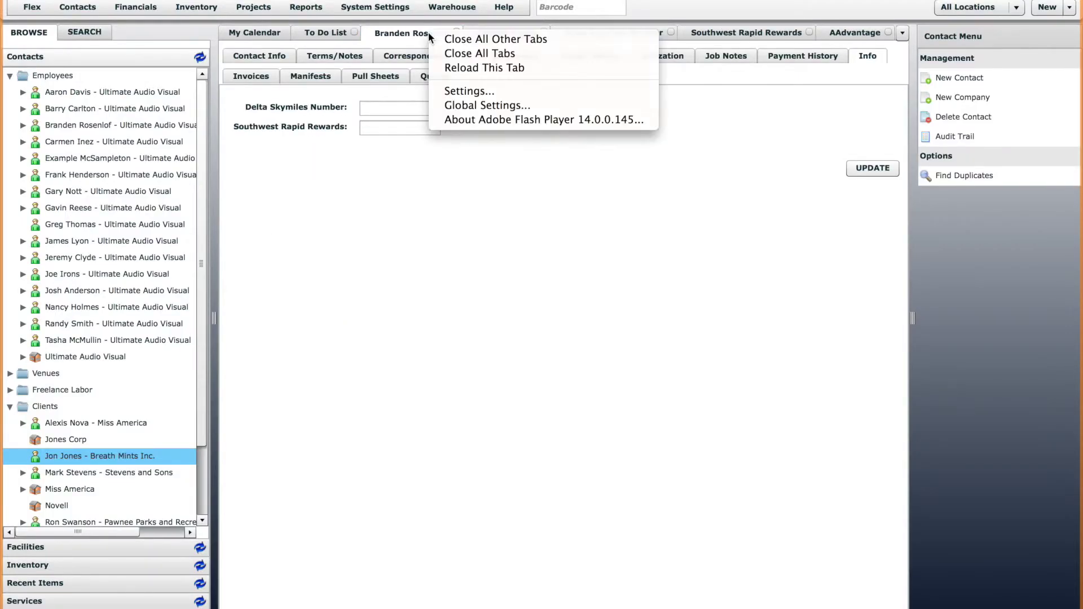
pyautogui.click(484, 69)
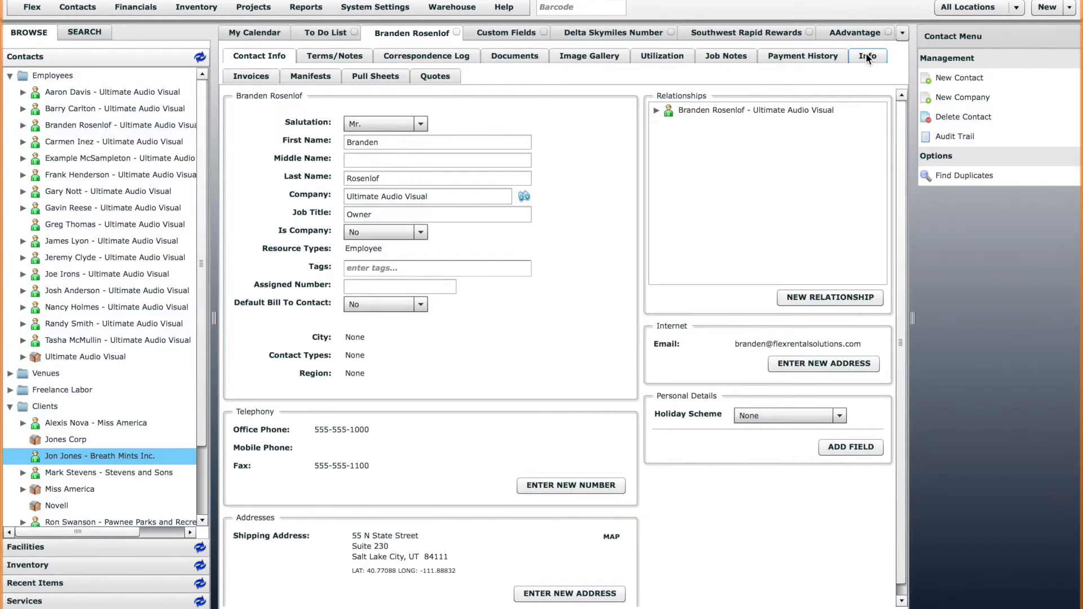
pyautogui.click(867, 56)
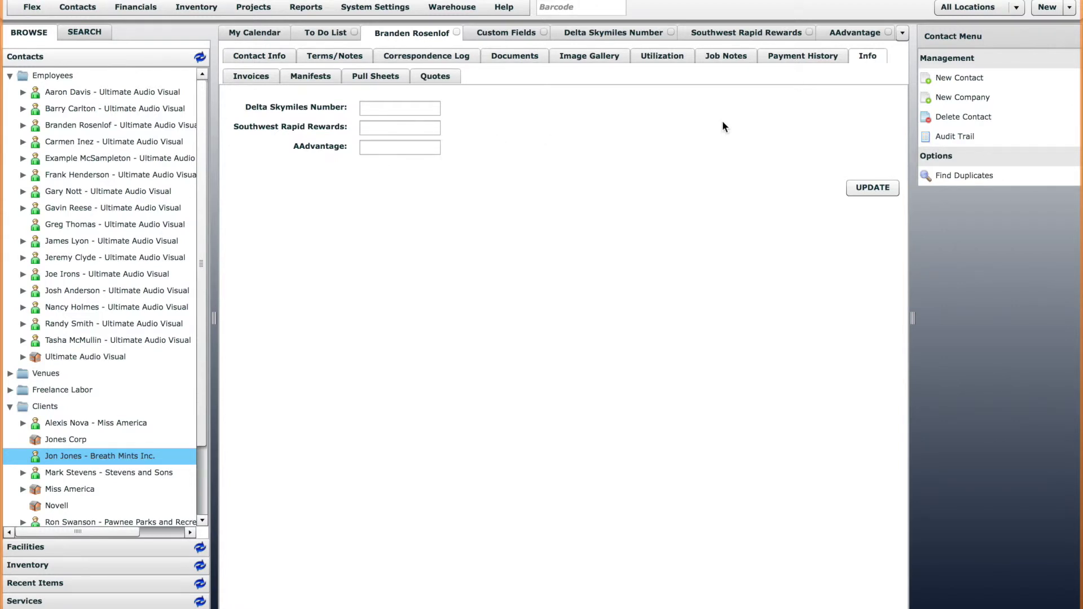
# Start another Resource custom field with the caption "Biography" and the Data Type Text Area.
pyautogui.click(505, 32)
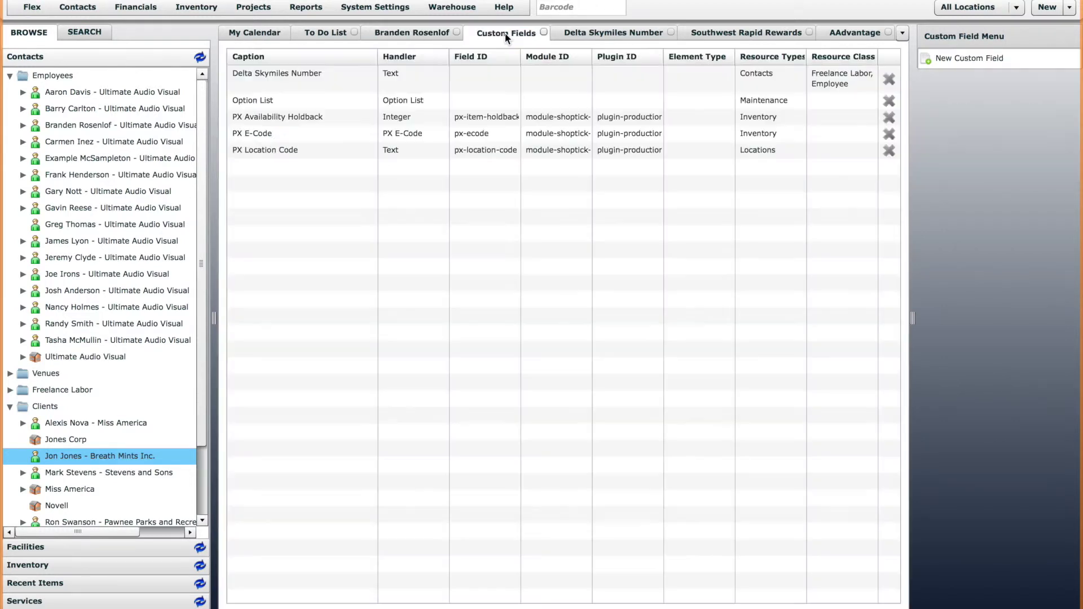
pyautogui.click(960, 61)
pyautogui.click(430, 116)
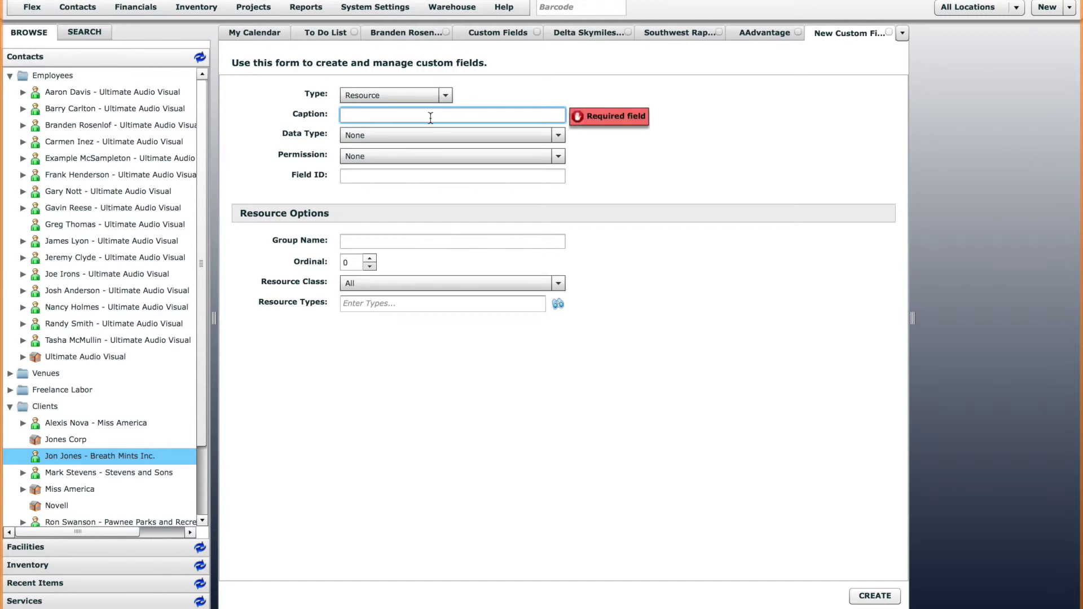
pyautogui.write('Bio')
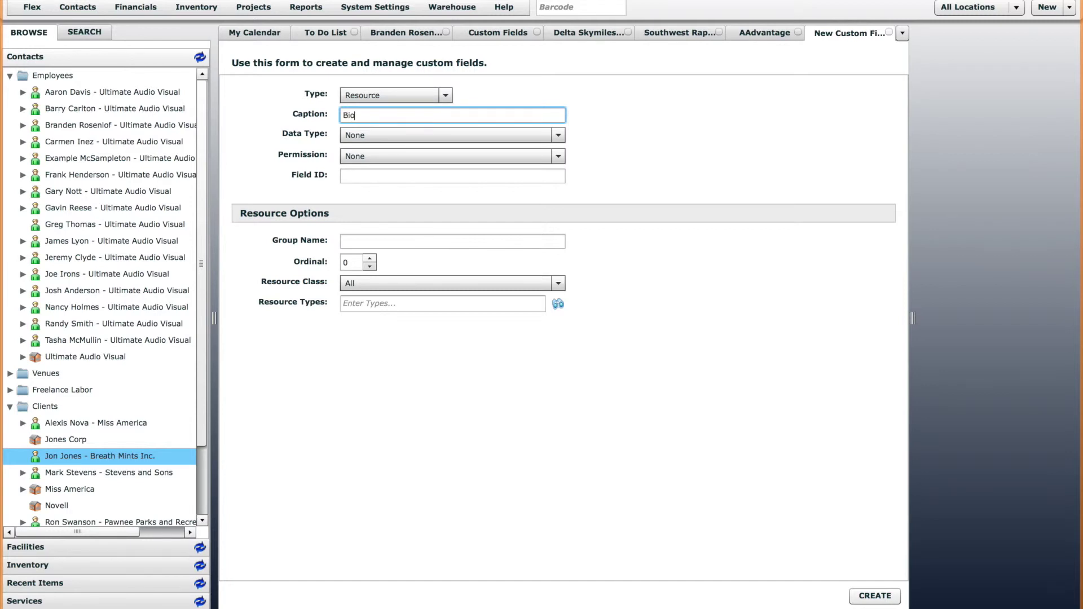
pyautogui.write('graphy')
pyautogui.click(442, 138)
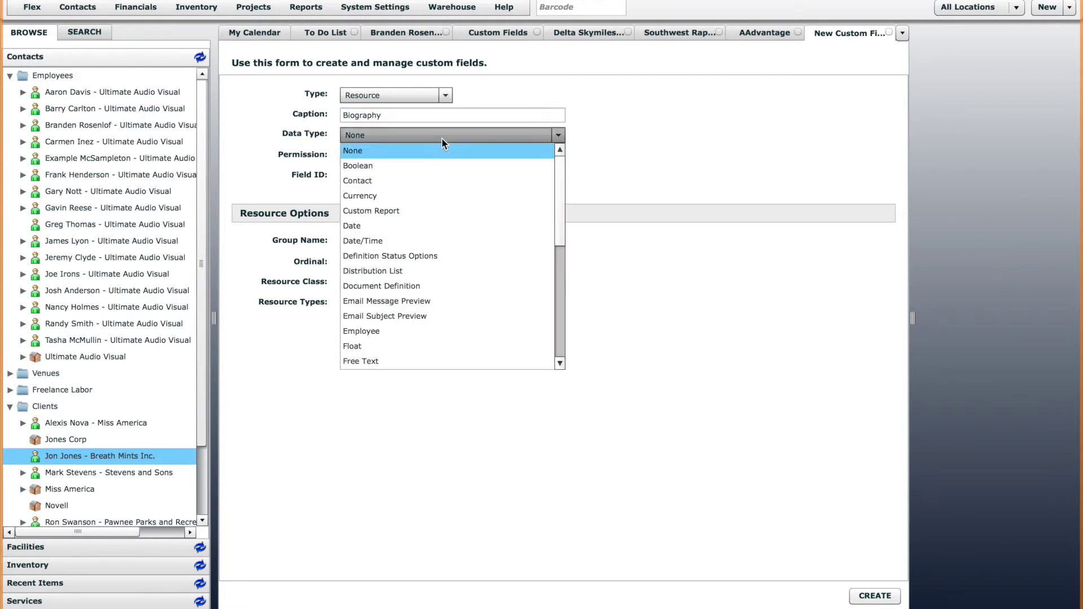
pyautogui.scroll(-5, 524, 280)
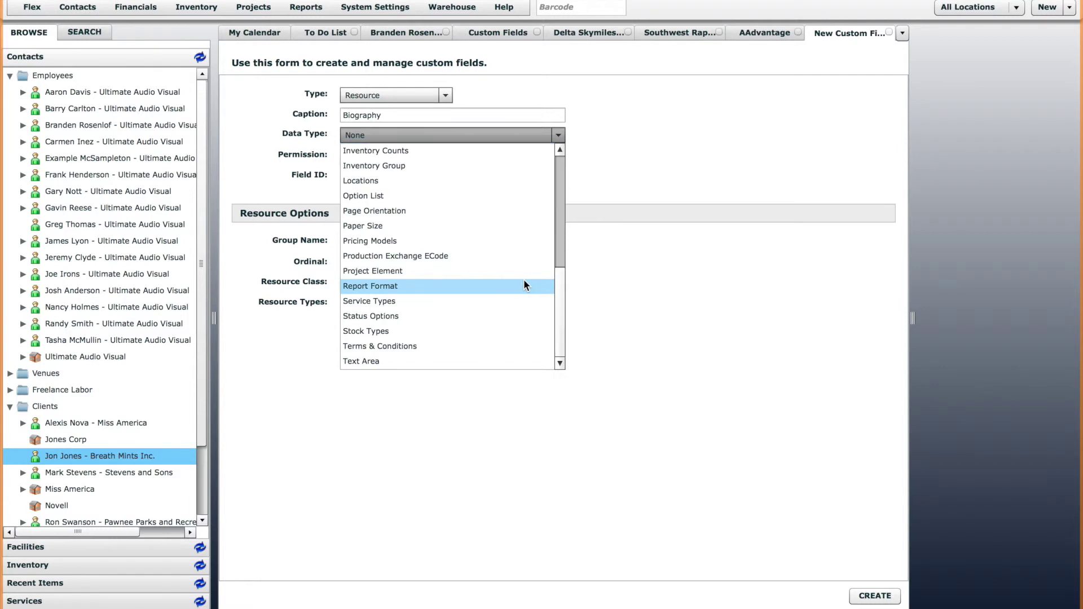
pyautogui.click(387, 364)
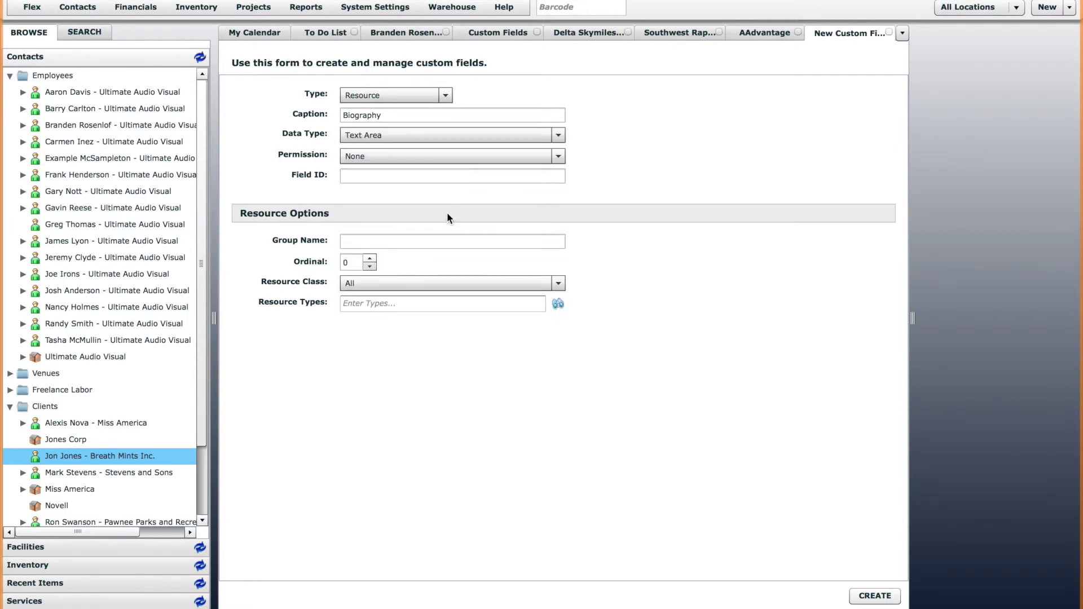
# Assign the Biography field to the Group Name "Info" with Ordinal 4.
pyautogui.click(435, 240)
pyautogui.write('Info')
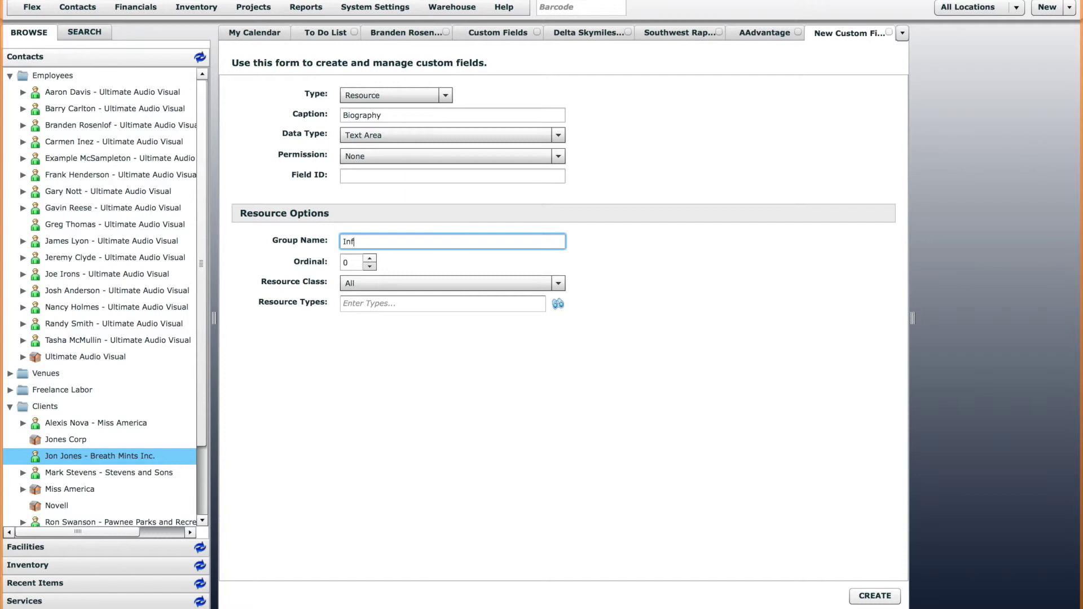
pyautogui.click(370, 258)
pyautogui.click(370, 258)
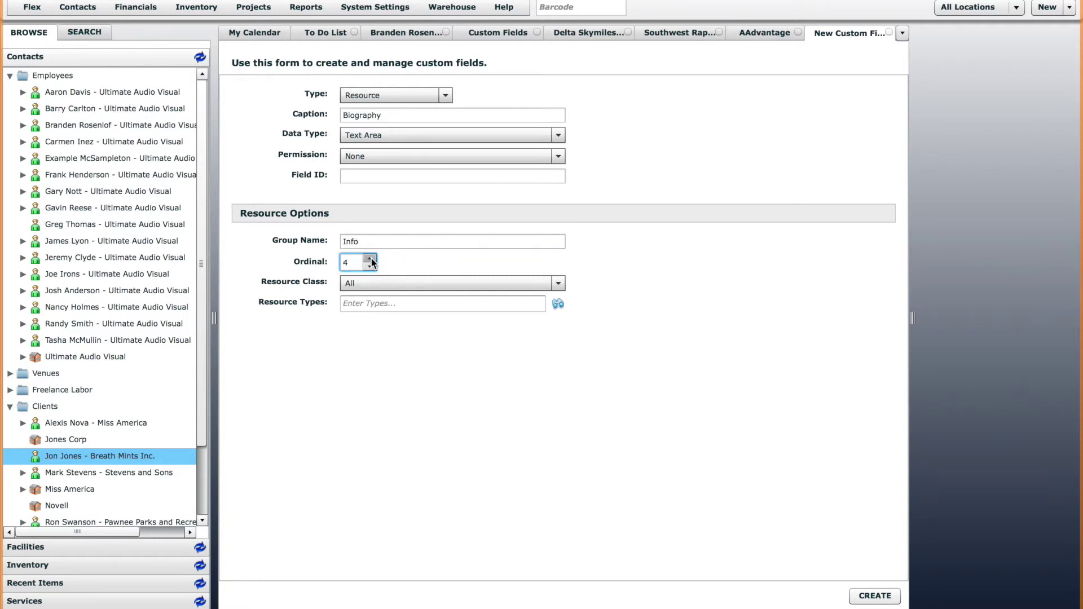
# Limit the Biography field to the Contacts class with resource types Employee and Freelance Labor, and create it.
pyautogui.click(385, 284)
pyautogui.click(387, 314)
pyautogui.click(384, 305)
pyautogui.write('emp')
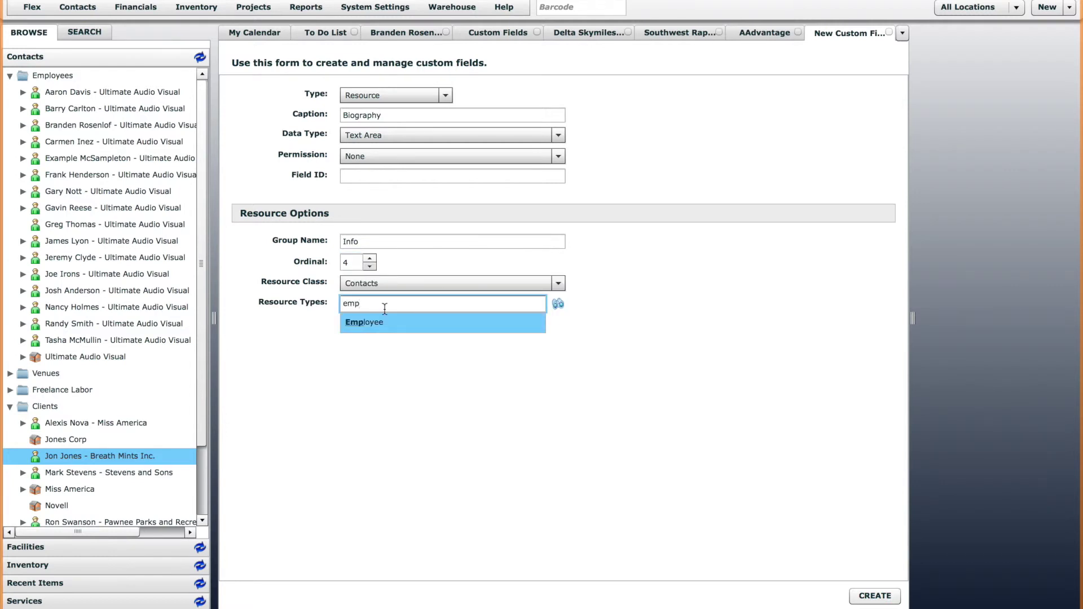
pyautogui.click(381, 323)
pyautogui.write('fre')
pyautogui.click(415, 323)
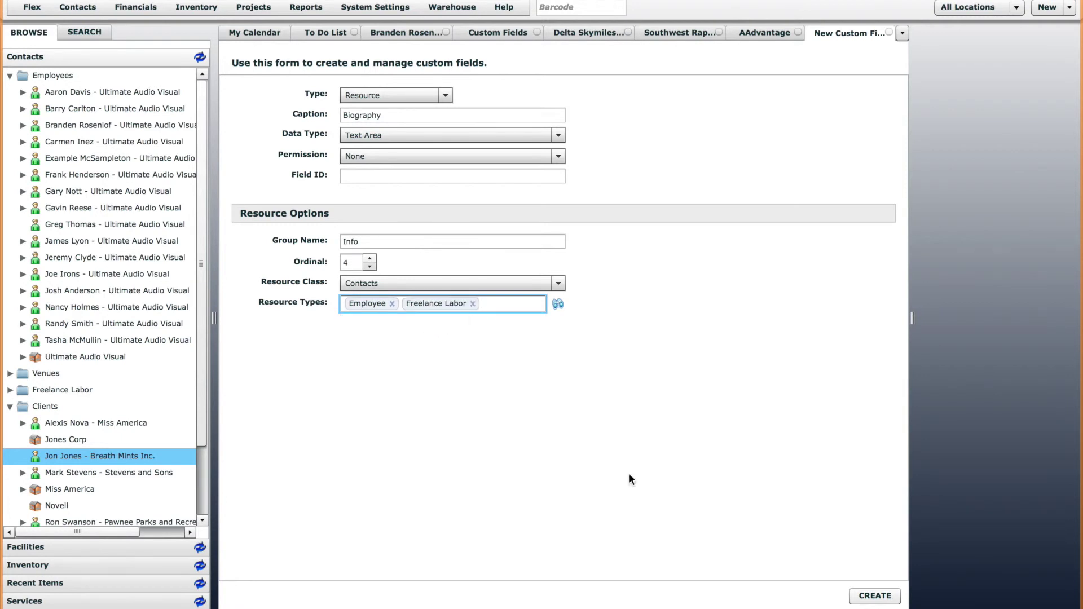
pyautogui.click(875, 596)
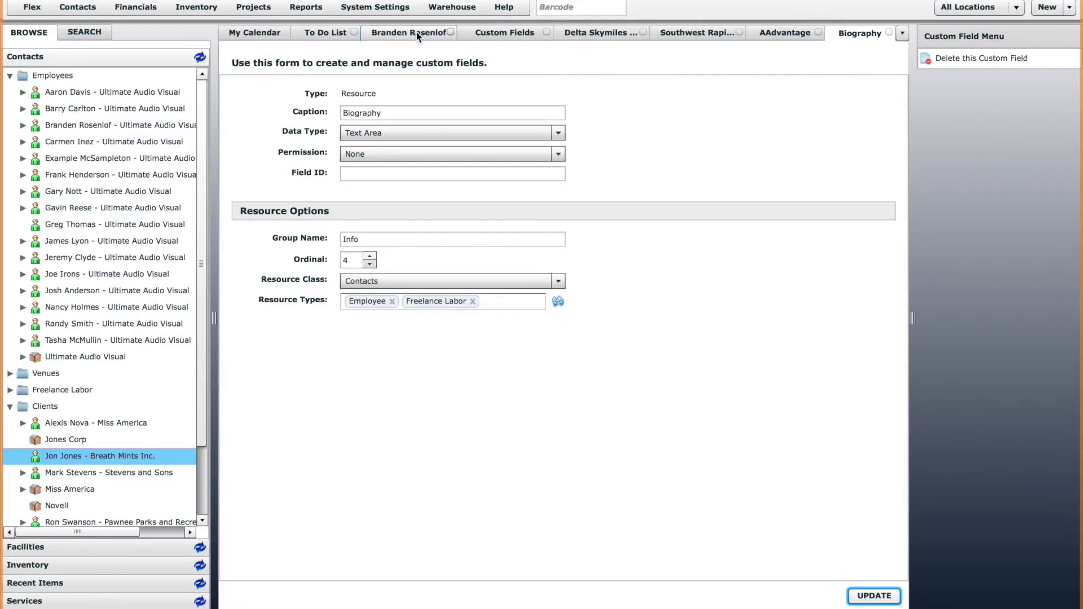
# Reload the employee's contact record, check its Info section for the Biography field and try out resizing its text area.
pyautogui.click(410, 32)
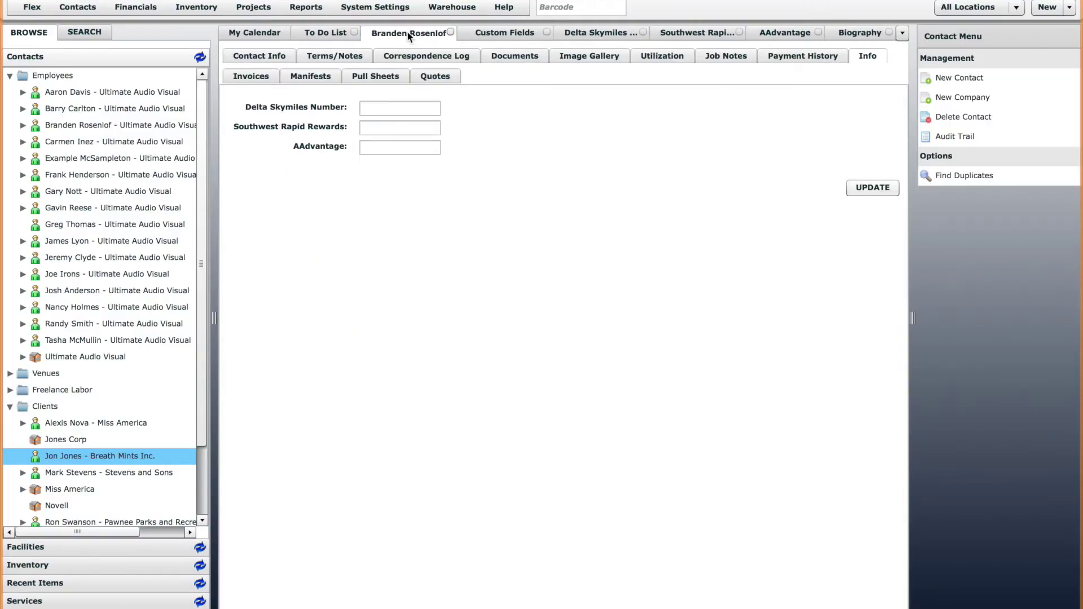
pyautogui.rightClick(408, 32)
pyautogui.click(453, 68)
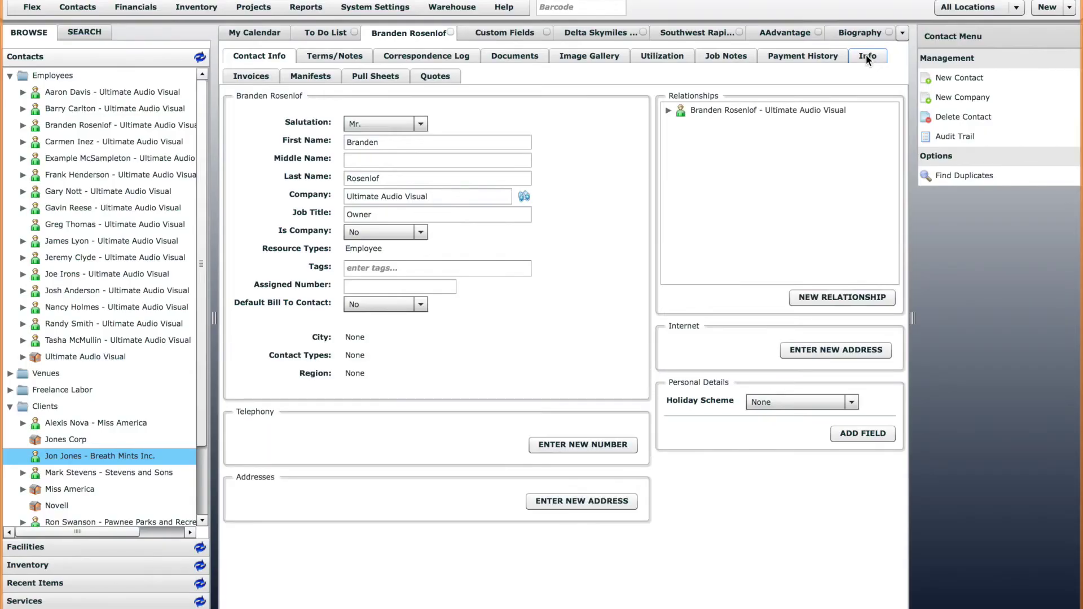
pyautogui.click(866, 55)
pyautogui.click(465, 209)
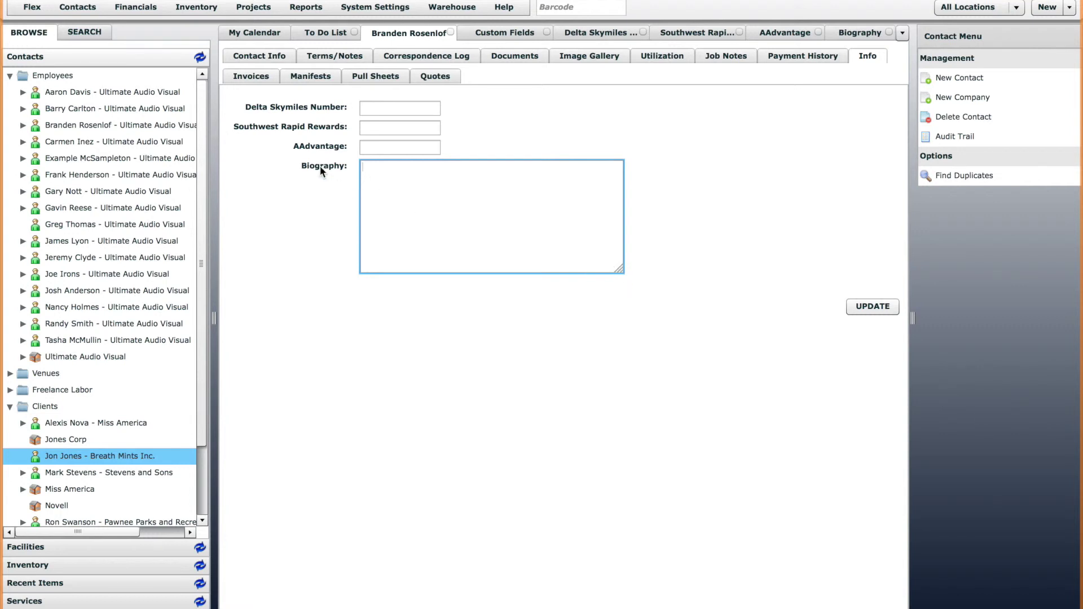
pyautogui.moveTo(621, 272); pyautogui.dragTo(822, 462)
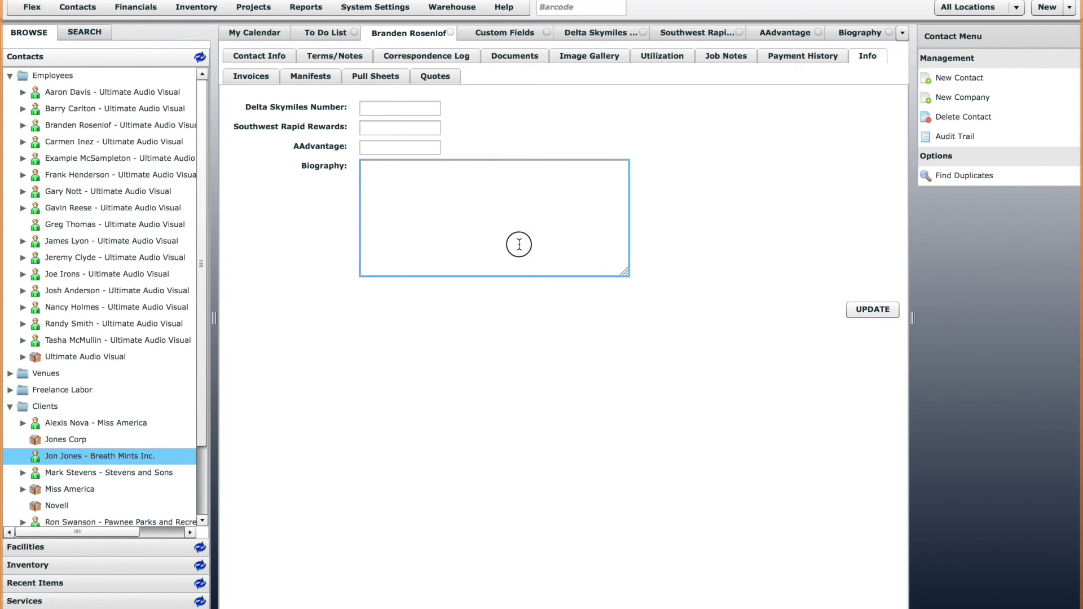
# Enter the employee's membership numbers in the Delta Skymiles Number, Southwest Rapid Rewards and AAdvantage fields.
pyautogui.click(390, 110)
pyautogui.write('34635746')
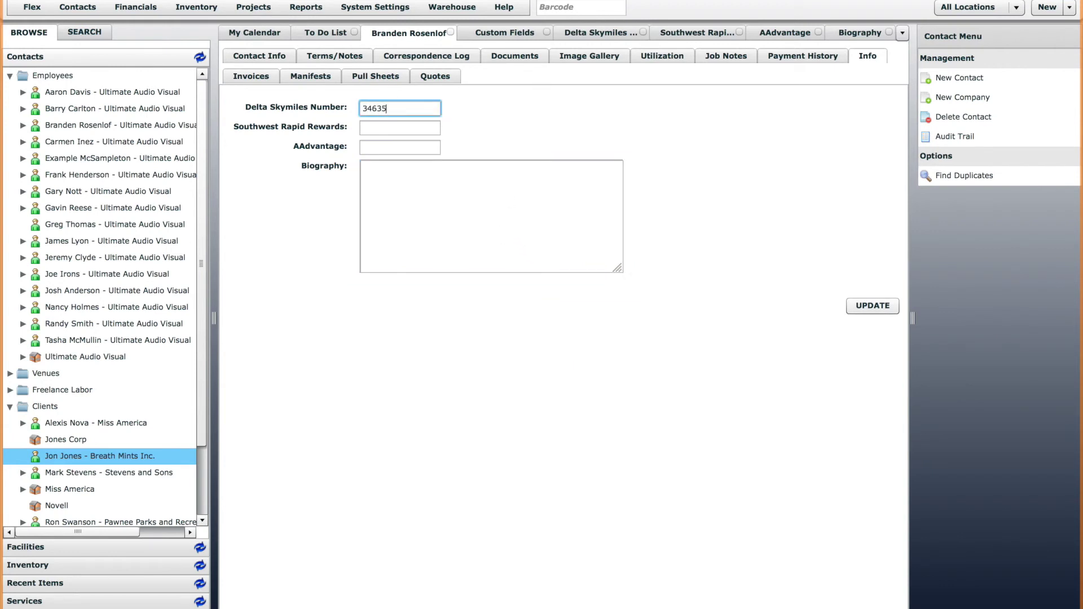
pyautogui.click(396, 124)
pyautogui.write('4564564')
pyautogui.click(421, 148)
pyautogui.write('45746354657')
# Enter "Hello" as the employee's Biography and save the Info section's values.
pyautogui.click(439, 195)
pyautogui.write('Hello')
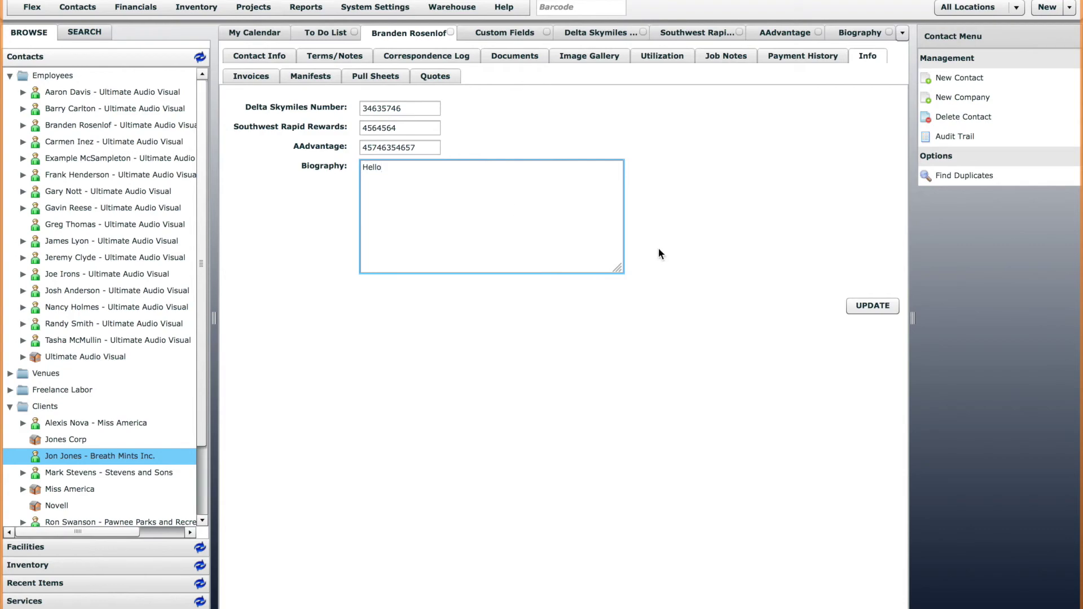
pyautogui.click(888, 305)
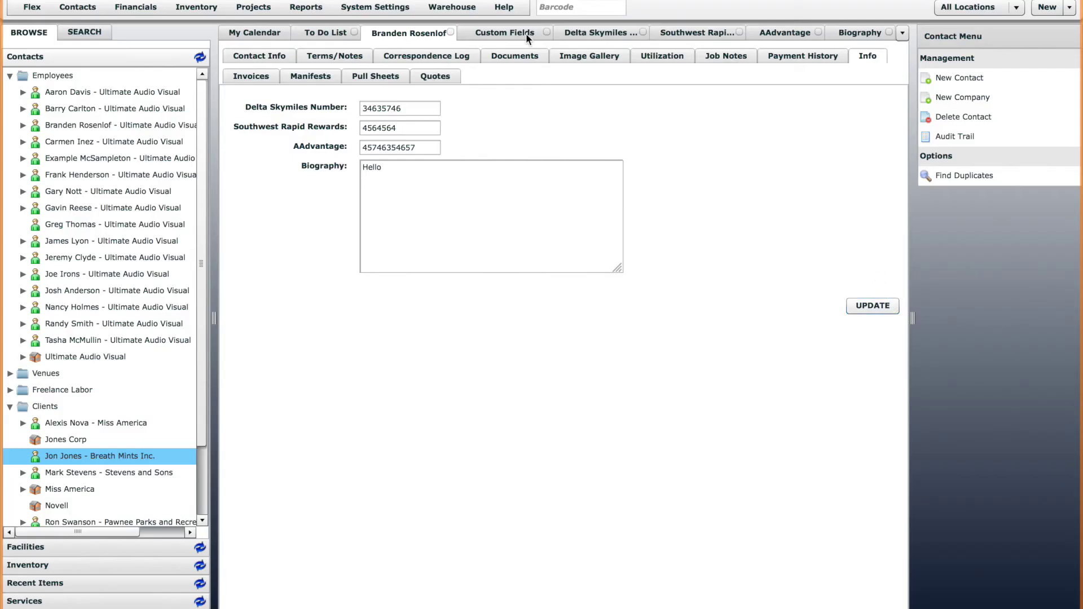
# Switch to the record's Contact Info and return to its Info section to check the saved custom field values.
pyautogui.click(260, 54)
pyautogui.click(863, 56)
pyautogui.click(418, 186)
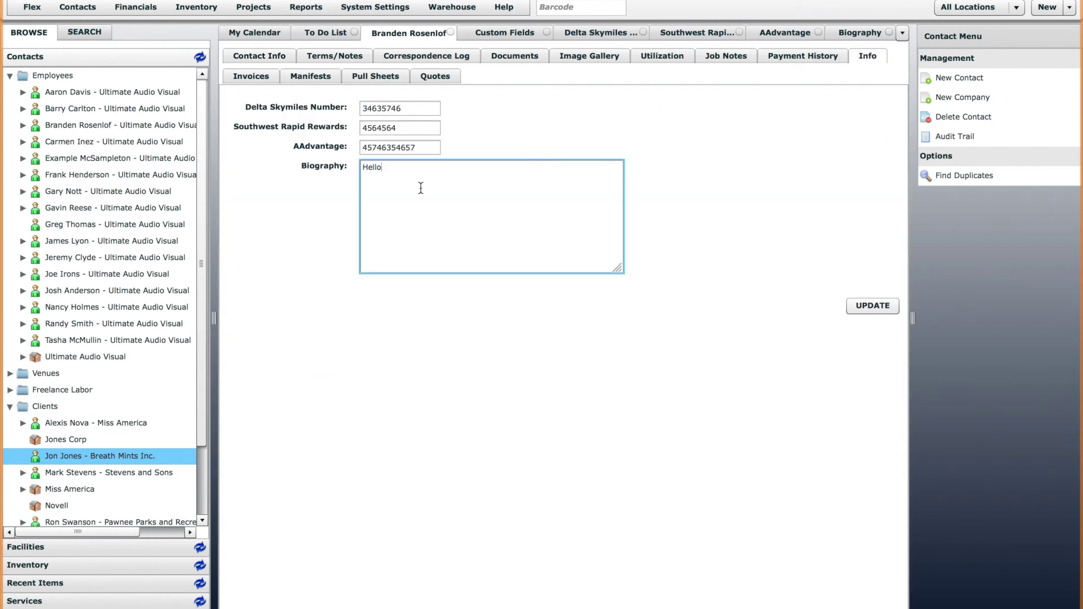